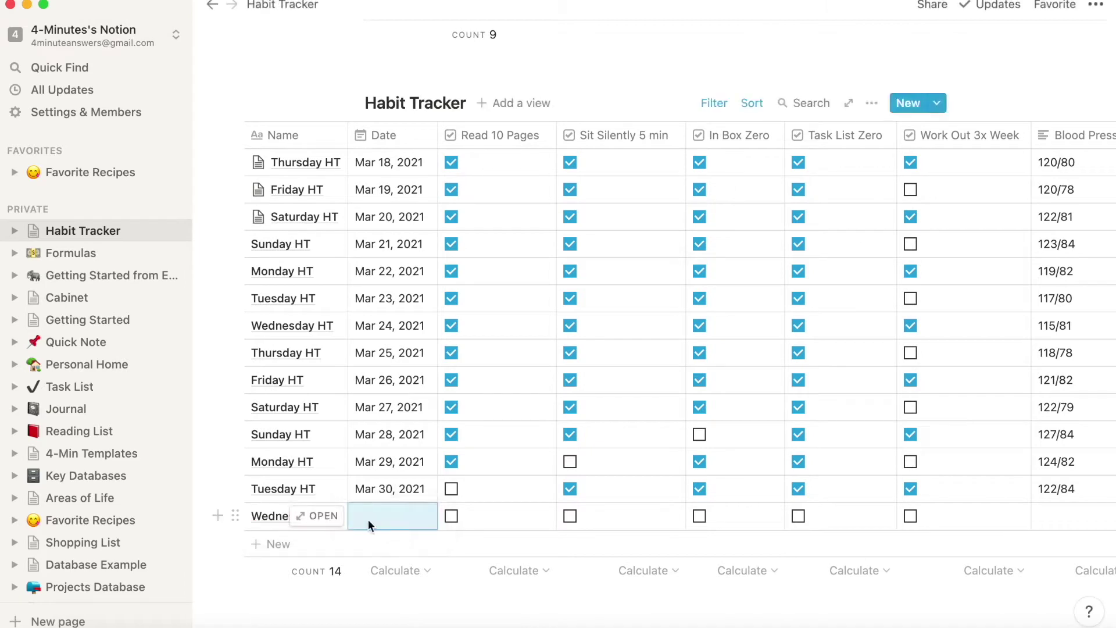
Date the Wednesday HT row Mar 31, 2021 and check four of its habits.
{"action": "left_click", "coordinate": [369, 515]}
{"action": "left_click", "coordinate": [459, 292]}
{"action": "left_click", "coordinate": [451, 515]}
{"action": "left_click", "coordinate": [570, 516]}
{"action": "left_click", "coordinate": [910, 515]}
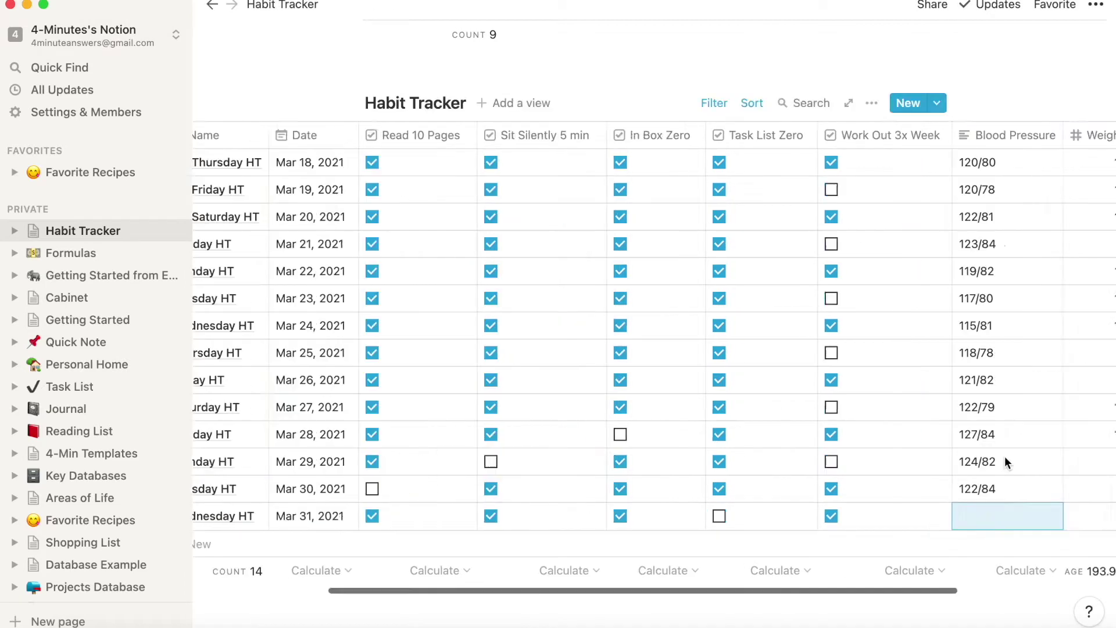
{"action": "type", "text": "1"}
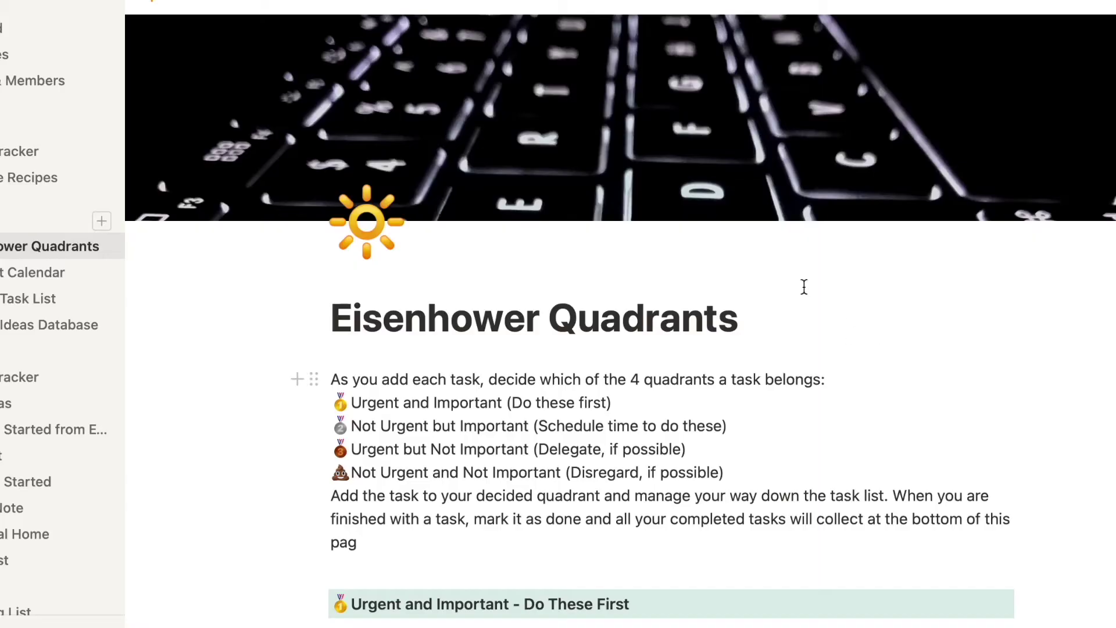
{"action": "double_click", "coordinate": [865, 407]}
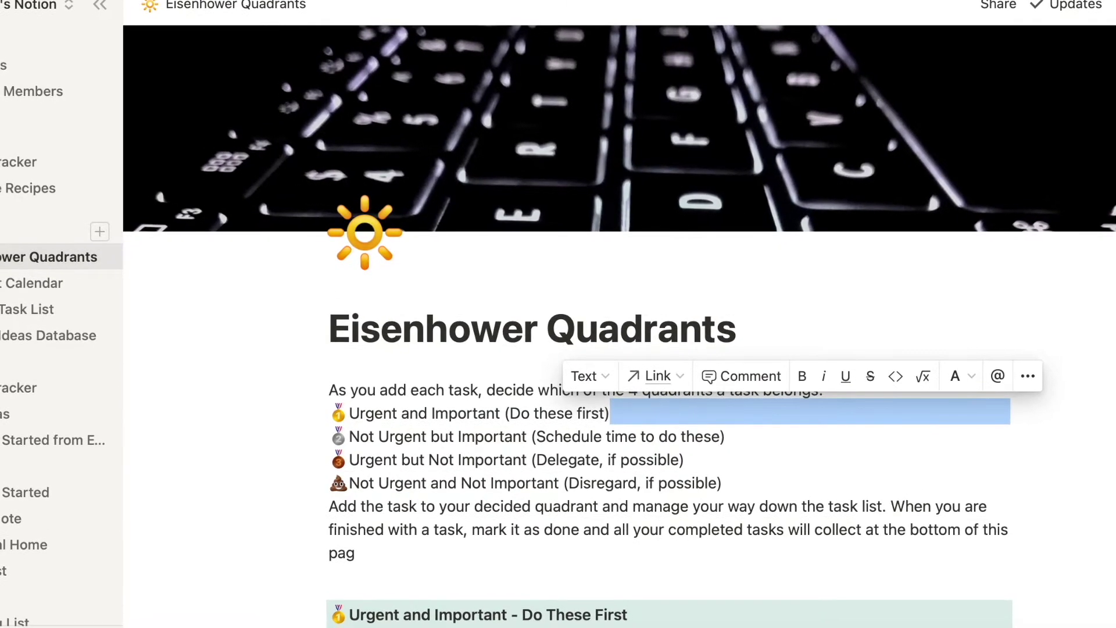
{"action": "scroll", "coordinate": [904, 218], "scroll_direction": "down", "scroll_amount": 5}
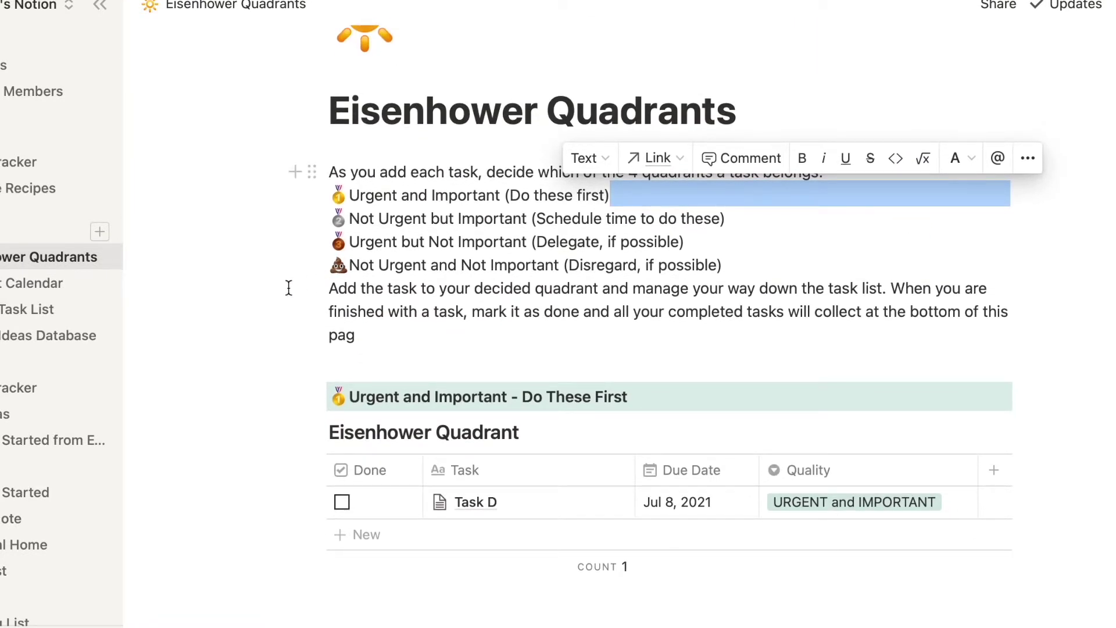
{"action": "left_click", "coordinate": [288, 288]}
{"action": "scroll", "coordinate": [285, 288], "scroll_direction": "down", "scroll_amount": 1}
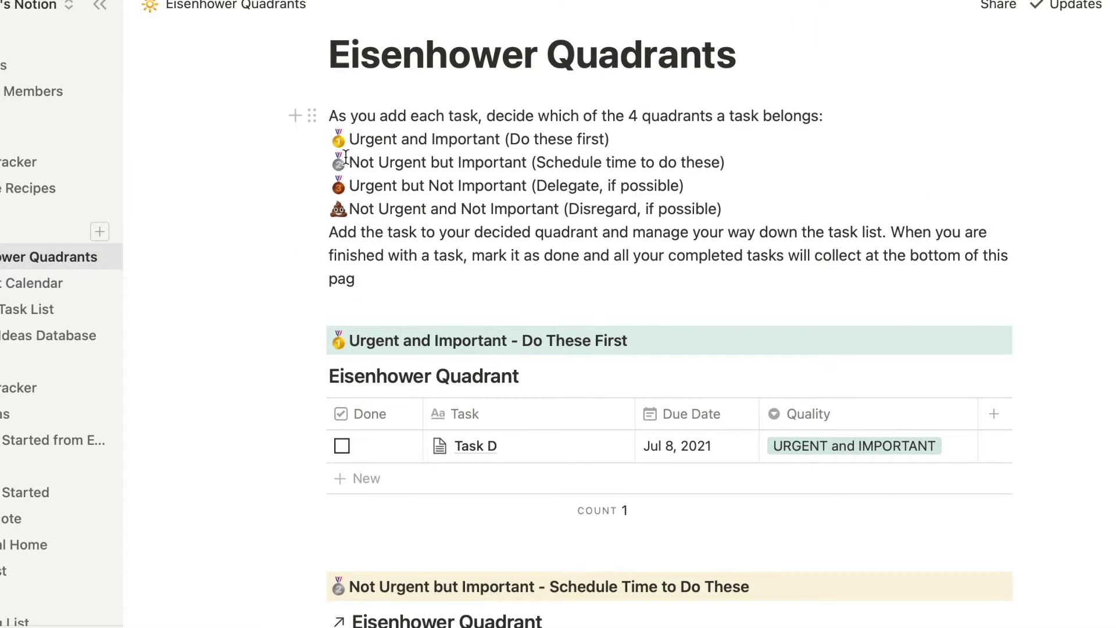
{"action": "scroll", "coordinate": [266, 397], "scroll_direction": "down", "scroll_amount": 5}
{"action": "scroll", "coordinate": [265, 397], "scroll_direction": "down", "scroll_amount": 3}
{"action": "scroll", "coordinate": [266, 397], "scroll_direction": "down", "scroll_amount": 2}
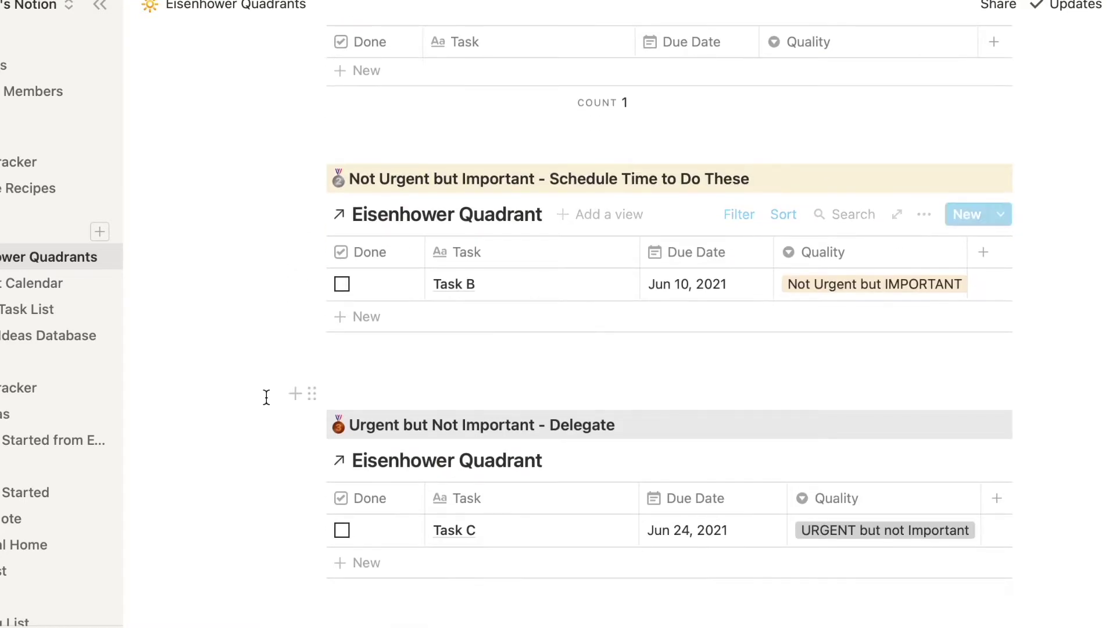
{"action": "scroll", "coordinate": [266, 396], "scroll_direction": "down", "scroll_amount": 3}
{"action": "scroll", "coordinate": [266, 397], "scroll_direction": "down", "scroll_amount": 2}
{"action": "scroll", "coordinate": [266, 397], "scroll_direction": "down", "scroll_amount": 3}
{"action": "scroll", "coordinate": [266, 397], "scroll_direction": "down", "scroll_amount": 3}
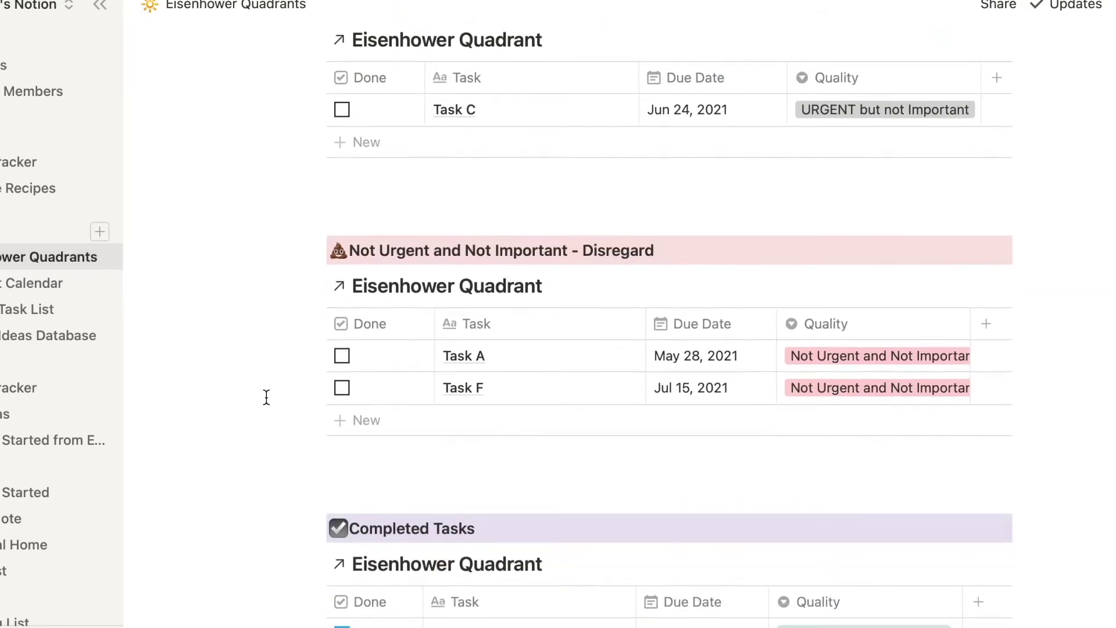
{"action": "scroll", "coordinate": [266, 397], "scroll_direction": "down", "scroll_amount": 2}
{"action": "scroll", "coordinate": [266, 397], "scroll_direction": "up", "scroll_amount": 10}
{"action": "scroll", "coordinate": [266, 397], "scroll_direction": "up", "scroll_amount": 3}
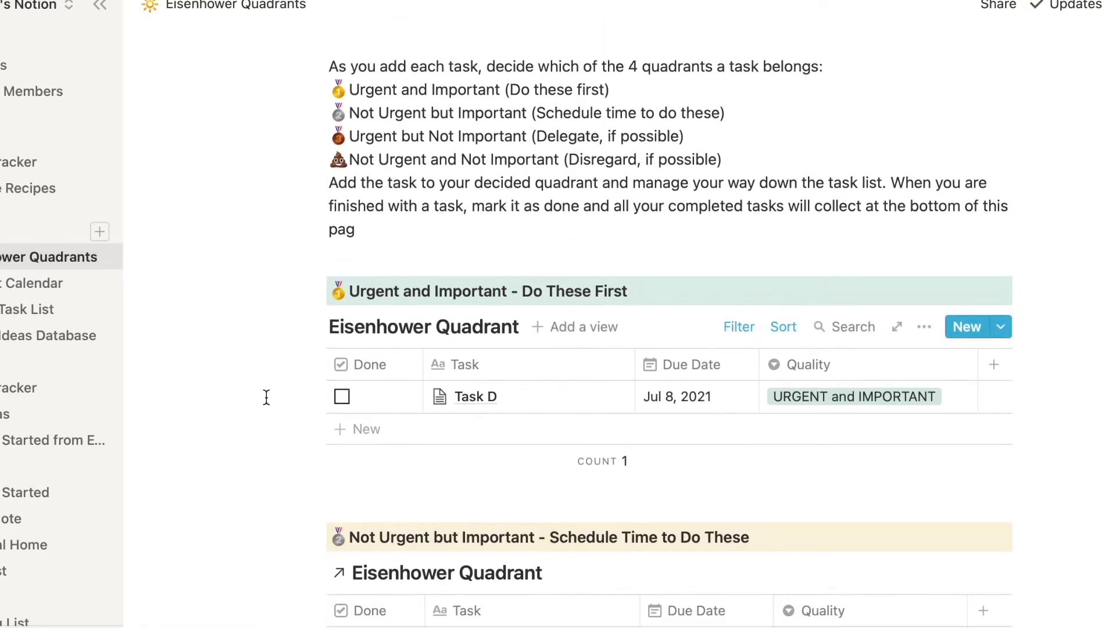
{"action": "scroll", "coordinate": [498, 330], "scroll_direction": "down", "scroll_amount": 1}
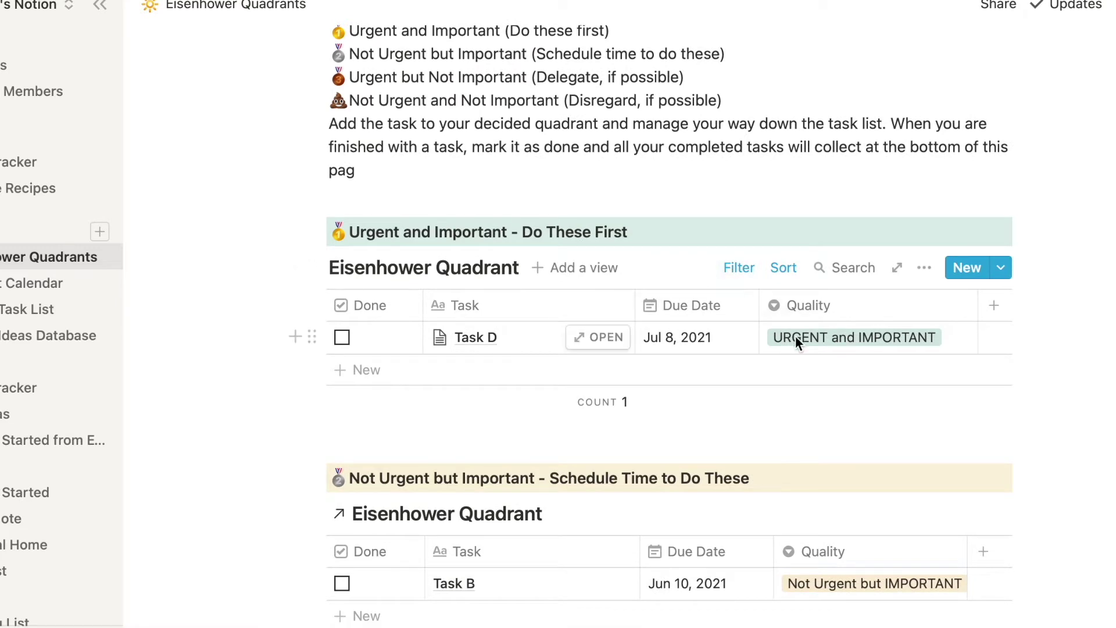
{"action": "scroll", "coordinate": [795, 336], "scroll_direction": "down", "scroll_amount": 5}
{"action": "mouse_move", "coordinate": [663, 370]}
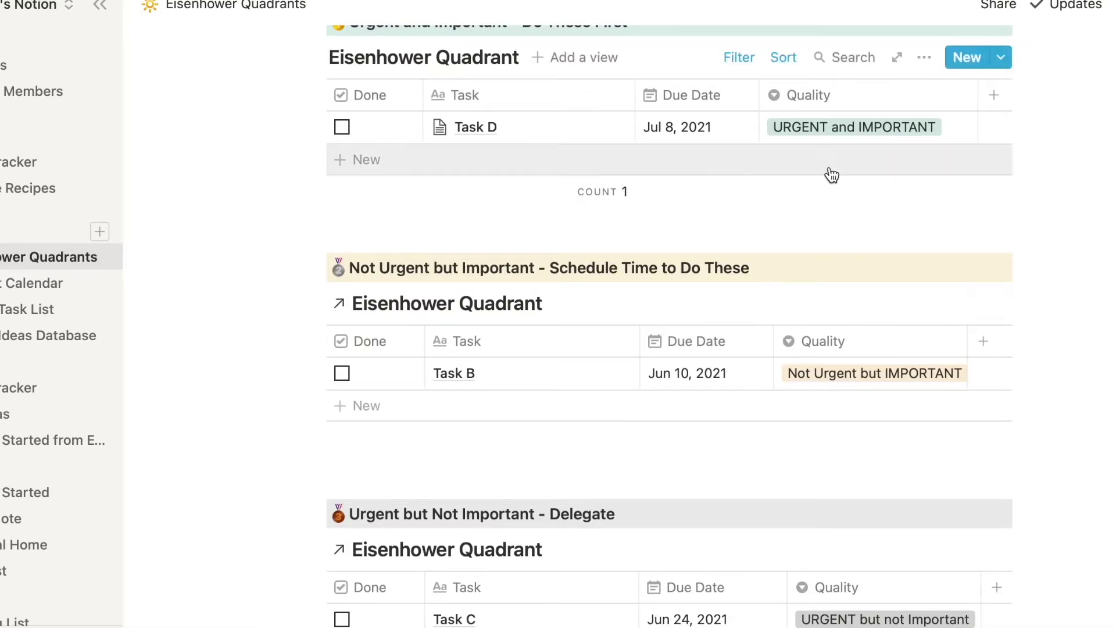
{"action": "scroll", "coordinate": [837, 443], "scroll_direction": "down", "scroll_amount": 4}
{"action": "scroll", "coordinate": [837, 444], "scroll_direction": "down", "scroll_amount": 1}
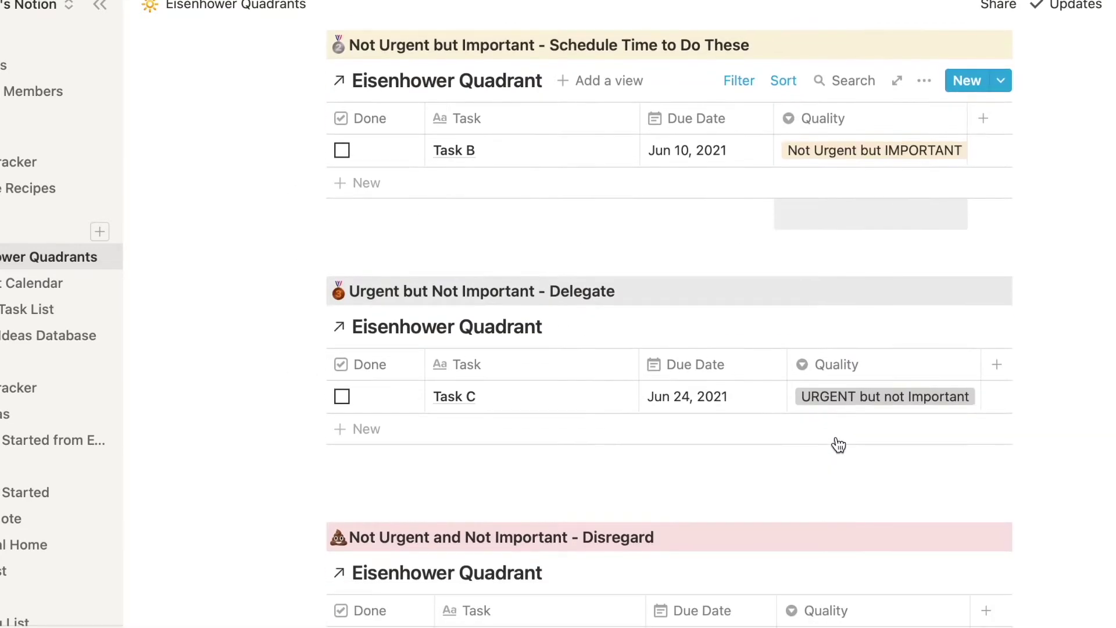
{"action": "scroll", "coordinate": [837, 443], "scroll_direction": "down", "scroll_amount": 1}
{"action": "scroll", "coordinate": [837, 443], "scroll_direction": "down", "scroll_amount": 4}
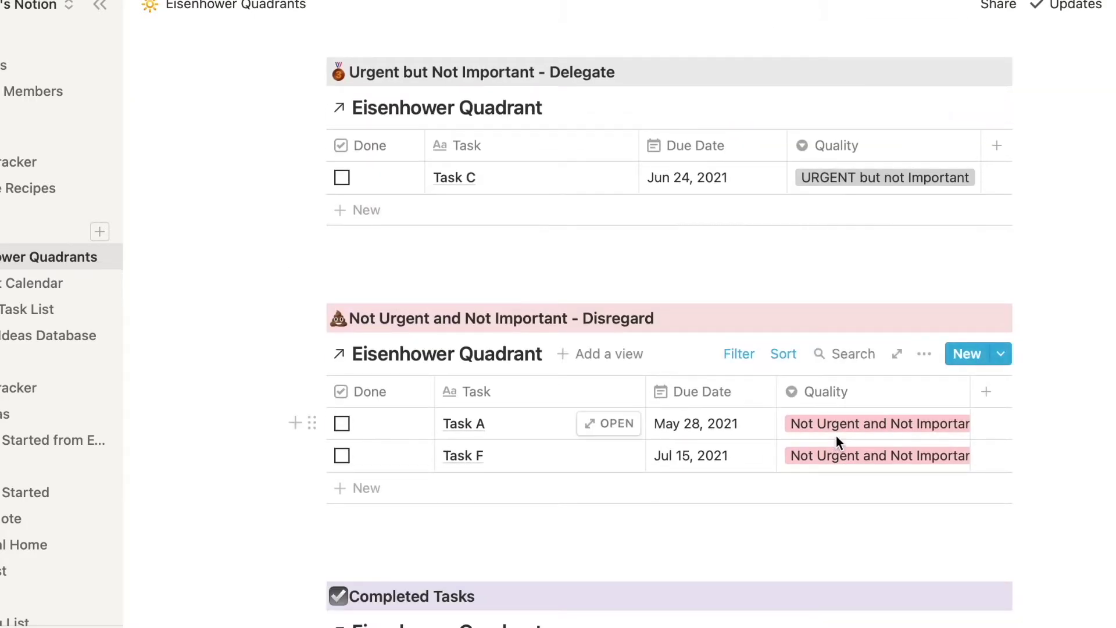
{"action": "scroll", "coordinate": [836, 443], "scroll_direction": "up", "scroll_amount": 1}
{"action": "scroll", "coordinate": [836, 442], "scroll_direction": "up", "scroll_amount": 3}
{"action": "scroll", "coordinate": [836, 442], "scroll_direction": "up", "scroll_amount": 4}
{"action": "scroll", "coordinate": [836, 441], "scroll_direction": "up", "scroll_amount": 3}
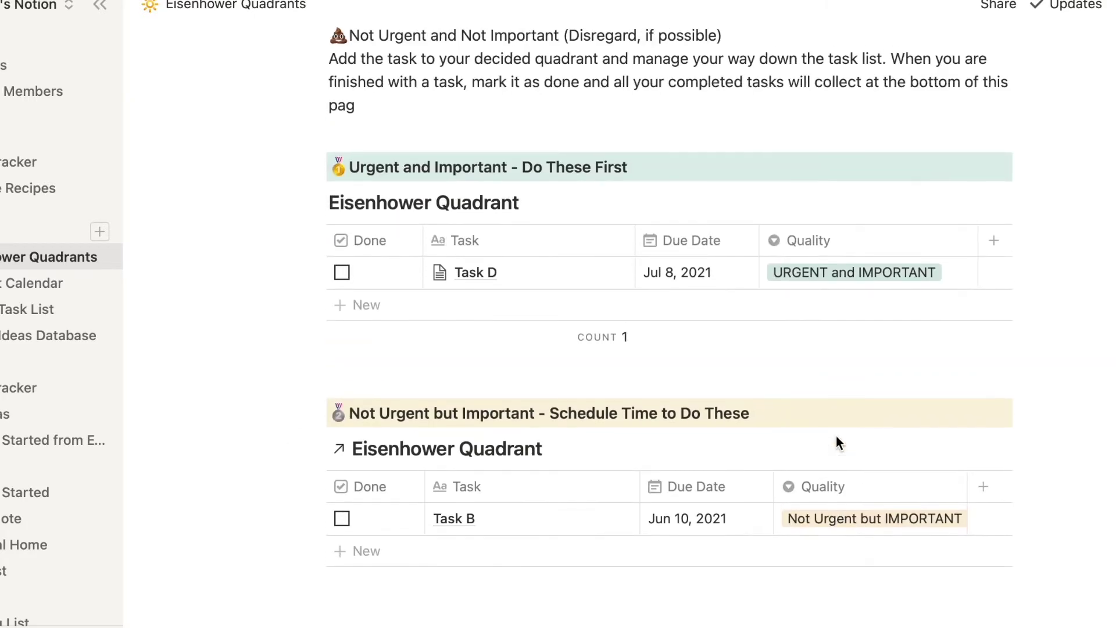
{"action": "left_click", "coordinate": [477, 306]}
{"action": "type", "text": "Task H"}
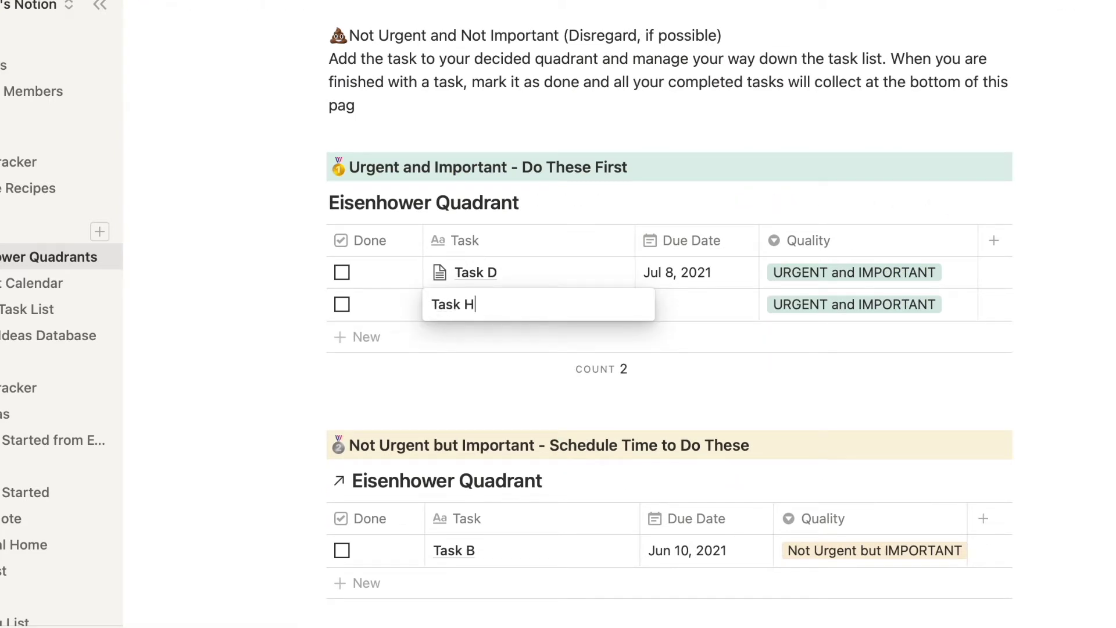
Name the new task Task H, tag it URGENT but not Important, due Jul 26, 2021.
{"action": "key", "text": "Tab"}
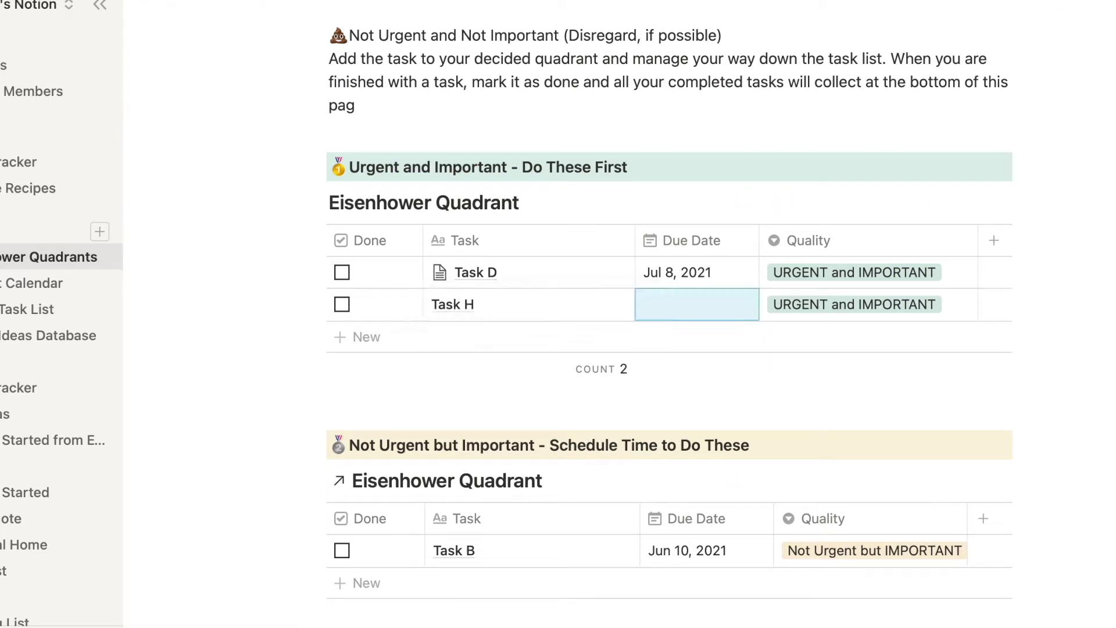
{"action": "left_click", "coordinate": [852, 302]}
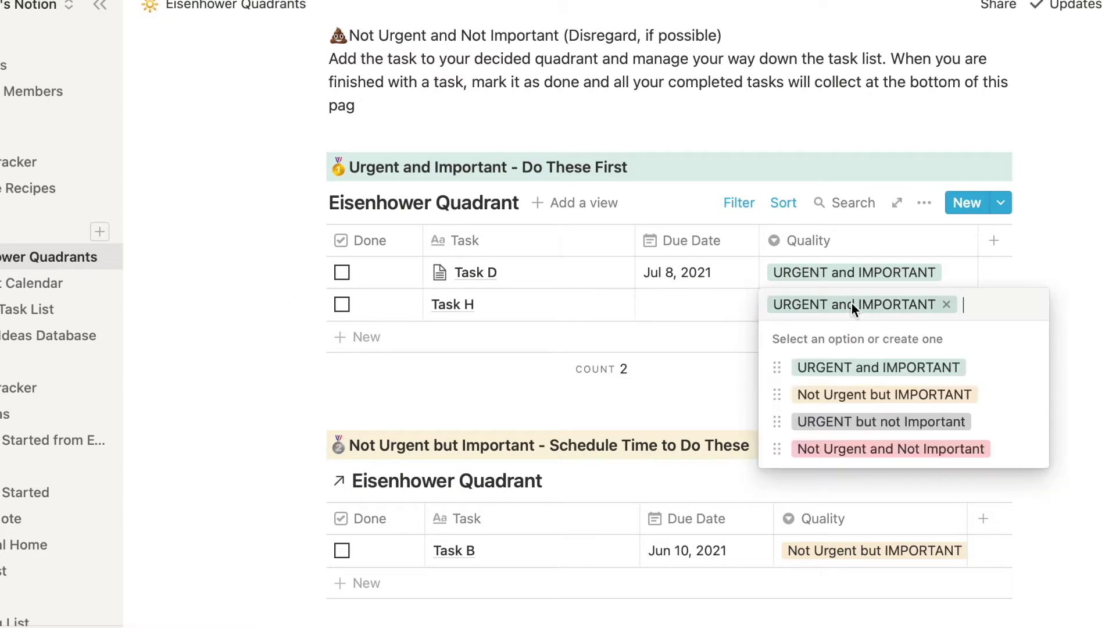
{"action": "left_click", "coordinate": [850, 422]}
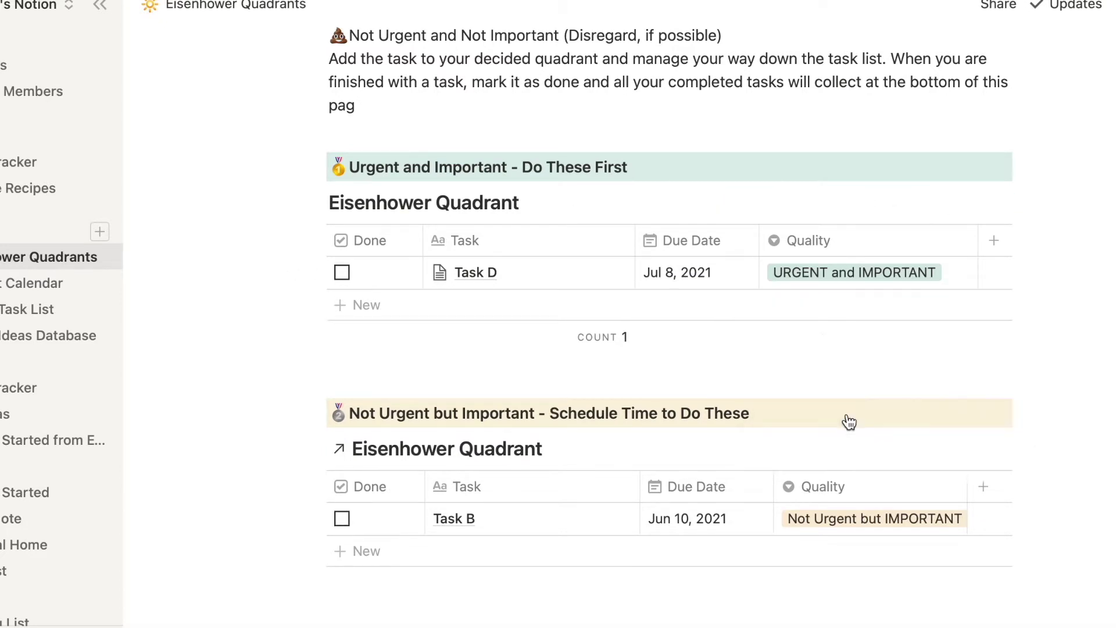
{"action": "scroll", "coordinate": [1081, 489], "scroll_direction": "down", "scroll_amount": 5}
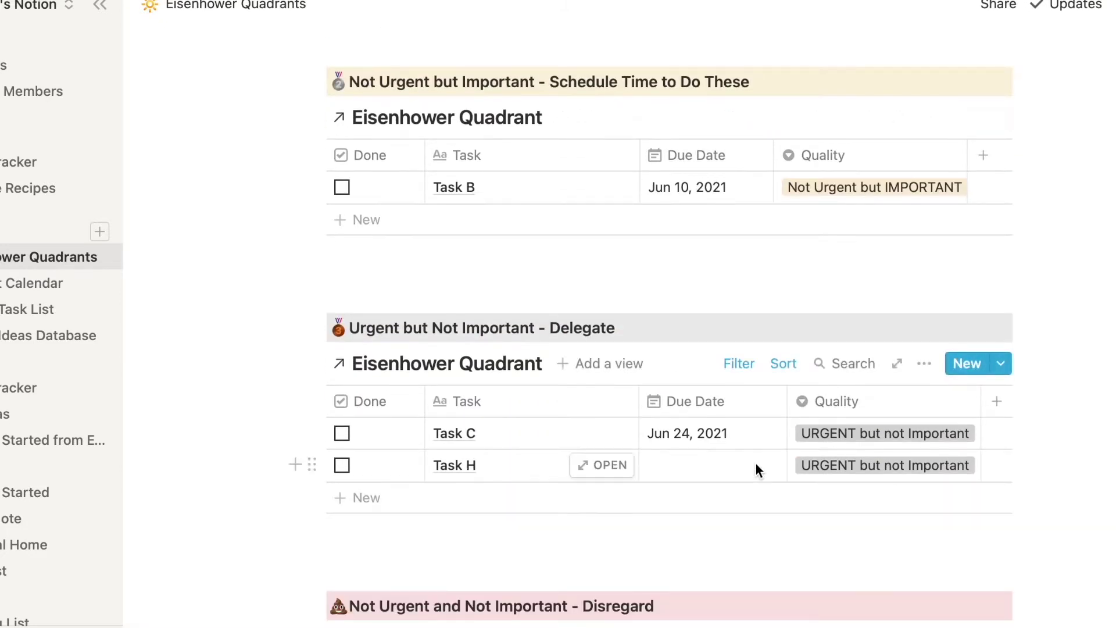
{"action": "left_click", "coordinate": [751, 465]}
{"action": "left_click", "coordinate": [862, 201]}
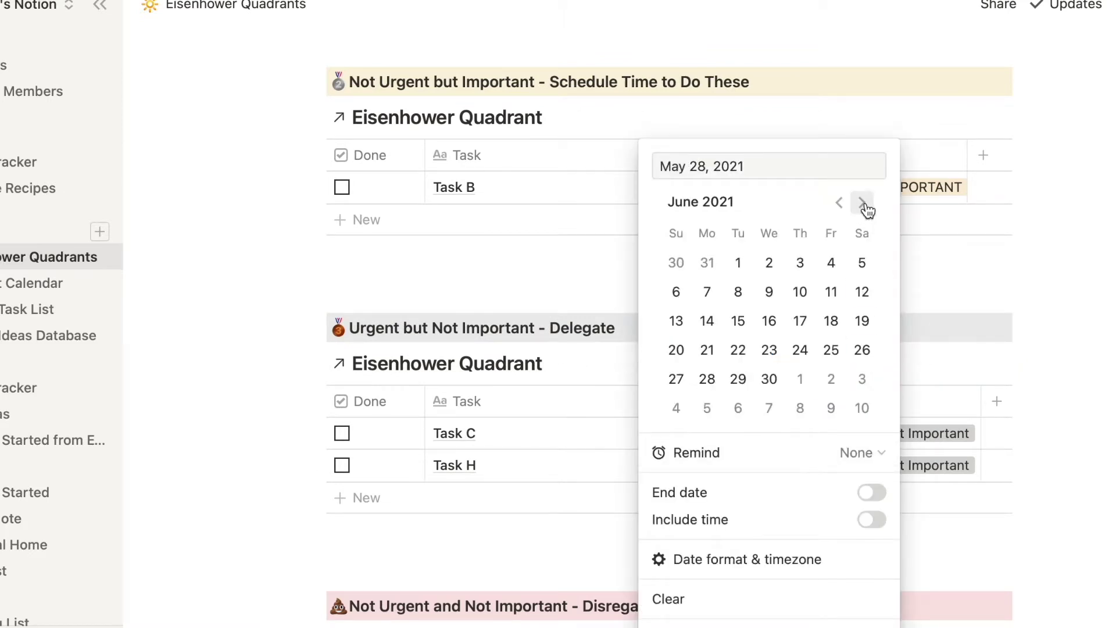
{"action": "type", "text": "Jul 26, 2021"}
{"action": "left_click", "coordinate": [246, 405]}
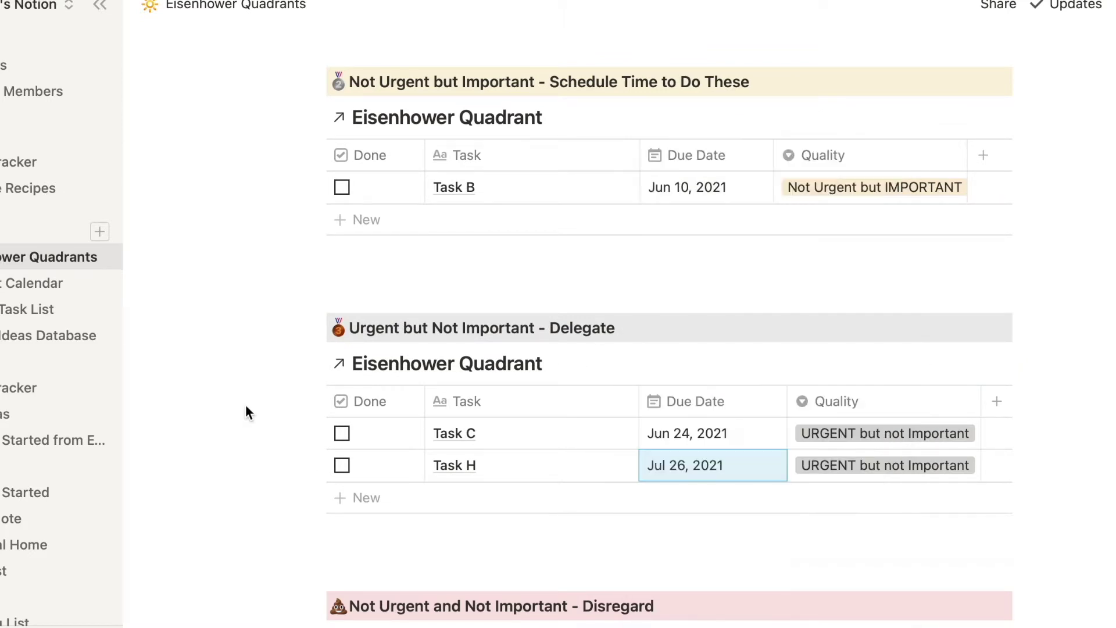
{"action": "scroll", "coordinate": [250, 427], "scroll_direction": "down", "scroll_amount": 2}
{"action": "scroll", "coordinate": [525, 466], "scroll_direction": "down", "scroll_amount": 2}
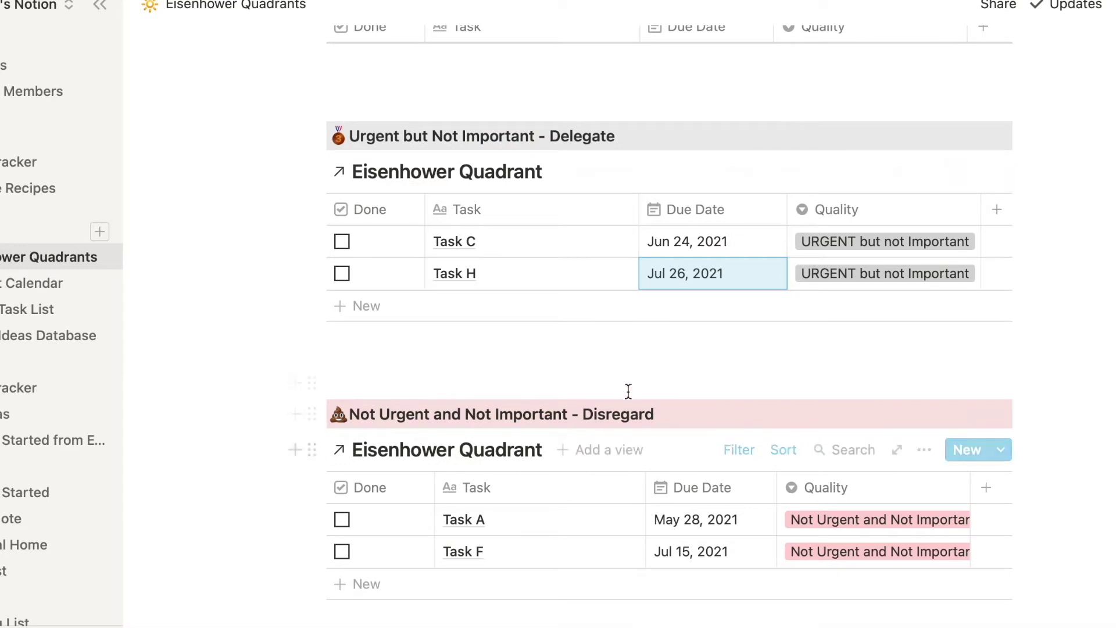
{"action": "scroll", "coordinate": [201, 397], "scroll_direction": "up", "scroll_amount": 3}
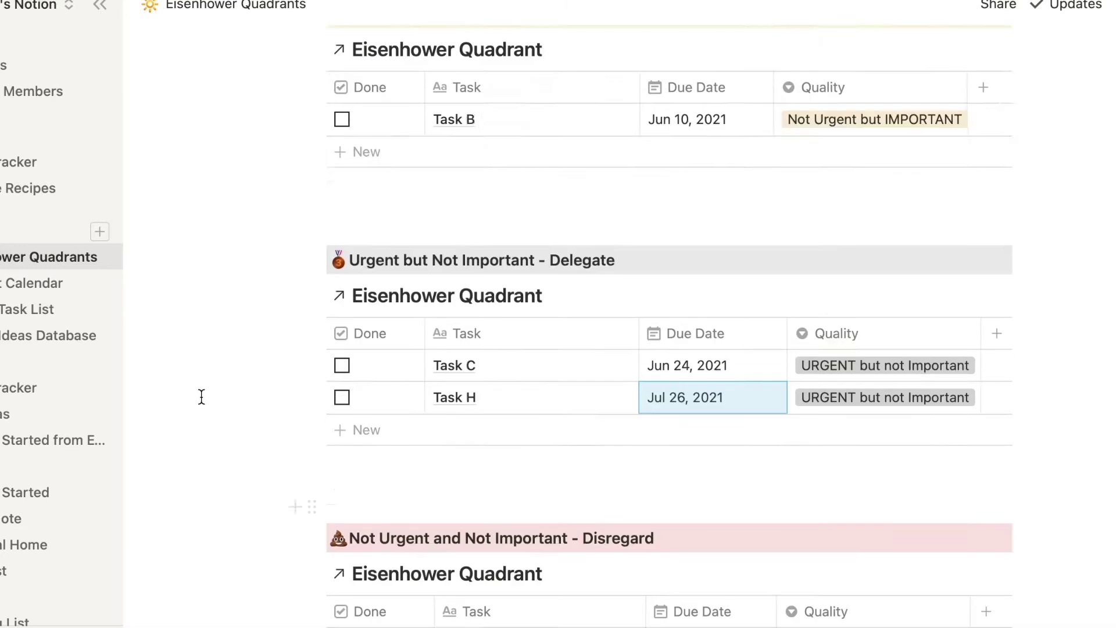
{"action": "scroll", "coordinate": [201, 394], "scroll_direction": "up", "scroll_amount": 5}
{"action": "scroll", "coordinate": [201, 394], "scroll_direction": "down", "scroll_amount": 1}
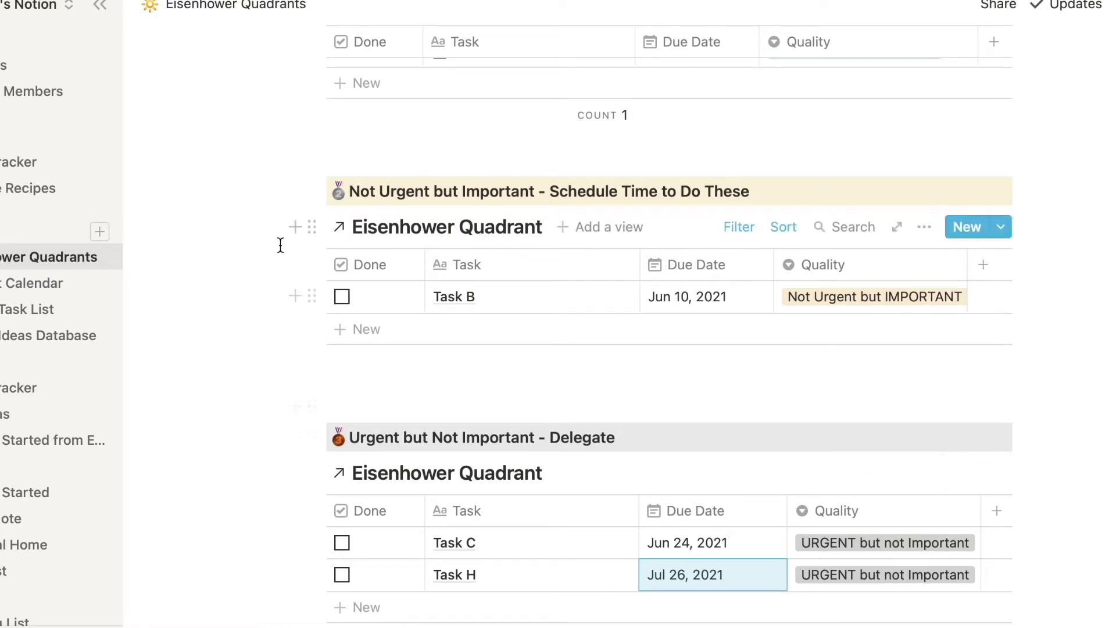
{"action": "scroll", "coordinate": [255, 259], "scroll_direction": "up", "scroll_amount": 2}
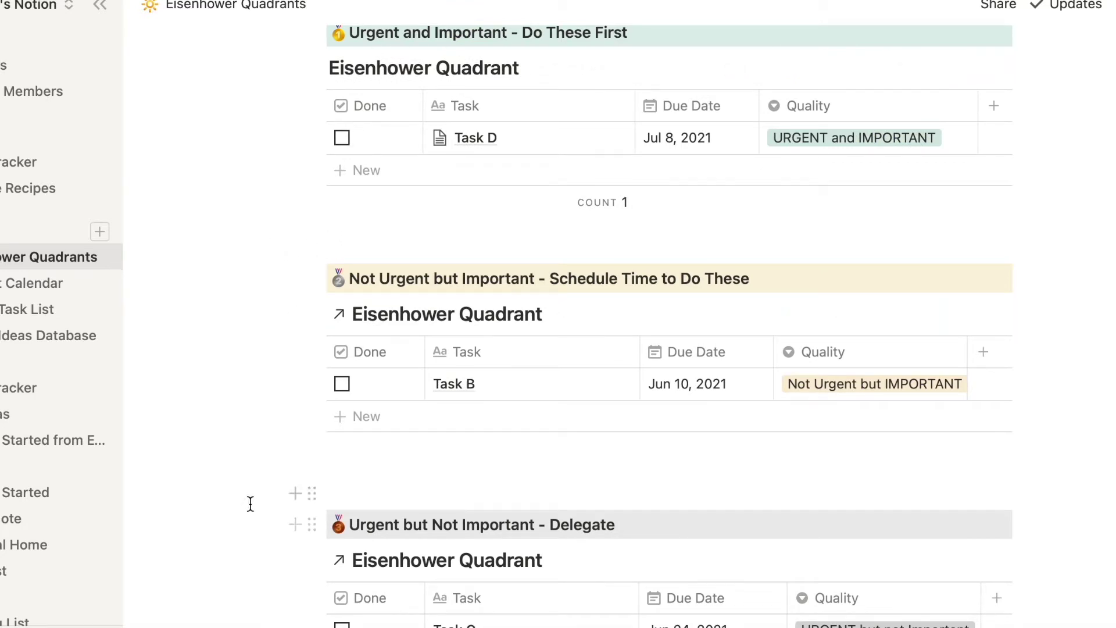
{"action": "scroll", "coordinate": [251, 503], "scroll_direction": "down", "scroll_amount": 1}
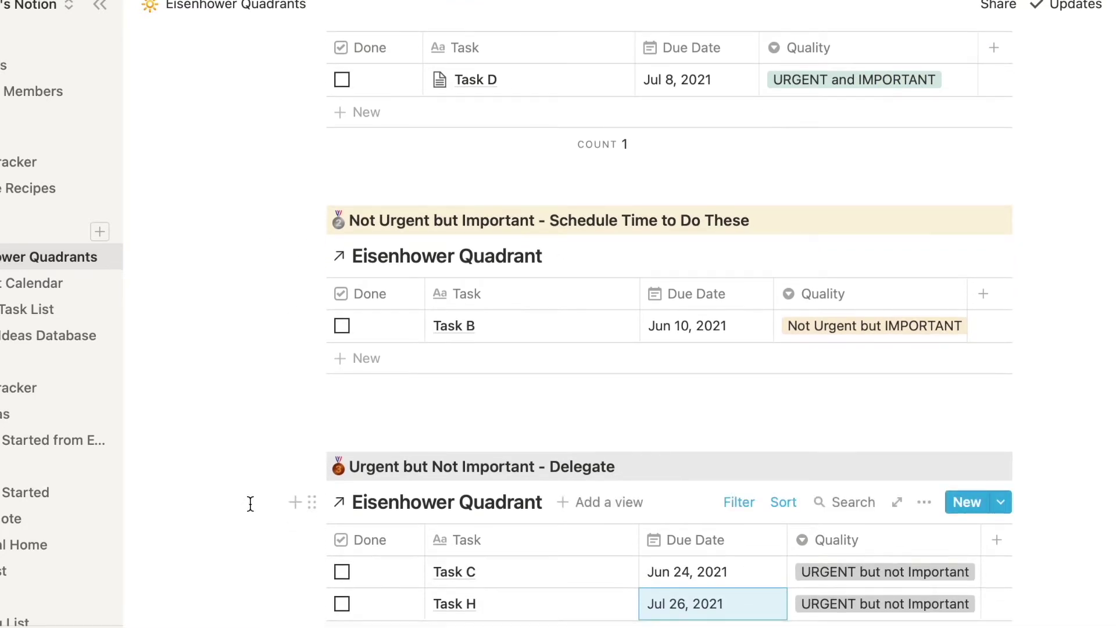
{"action": "scroll", "coordinate": [250, 503], "scroll_direction": "down", "scroll_amount": 1}
{"action": "scroll", "coordinate": [250, 503], "scroll_direction": "down", "scroll_amount": 1}
{"action": "scroll", "coordinate": [250, 503], "scroll_direction": "down", "scroll_amount": 1}
{"action": "scroll", "coordinate": [250, 503], "scroll_direction": "down", "scroll_amount": 1}
{"action": "scroll", "coordinate": [250, 503], "scroll_direction": "down", "scroll_amount": 2}
{"action": "scroll", "coordinate": [251, 503], "scroll_direction": "down", "scroll_amount": 1}
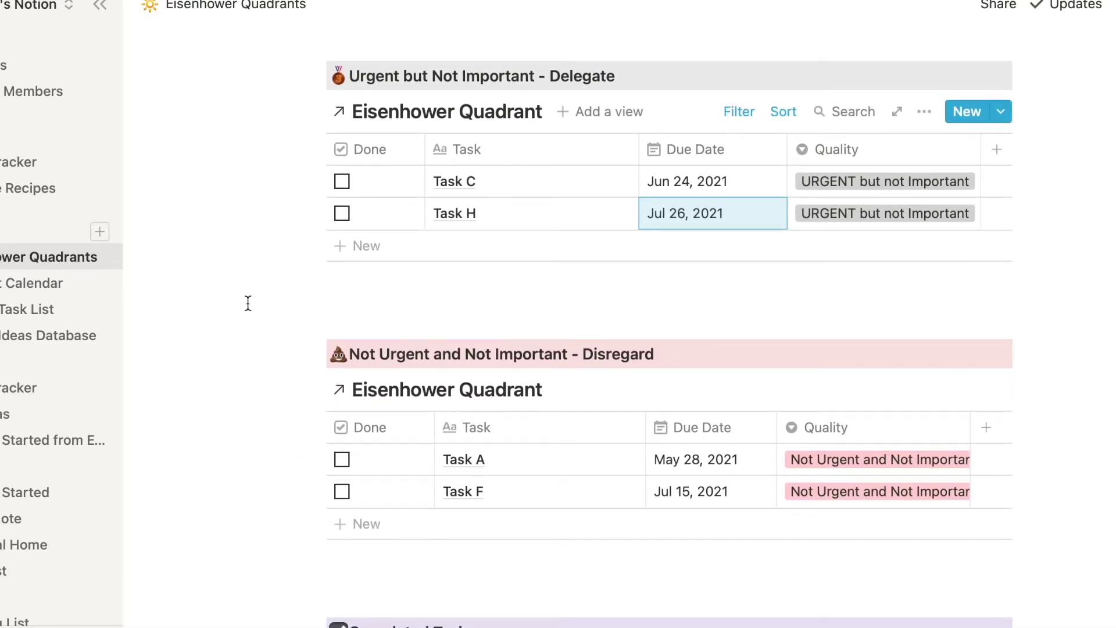
{"action": "scroll", "coordinate": [247, 303], "scroll_direction": "down", "scroll_amount": 1}
{"action": "scroll", "coordinate": [248, 302], "scroll_direction": "down", "scroll_amount": 1}
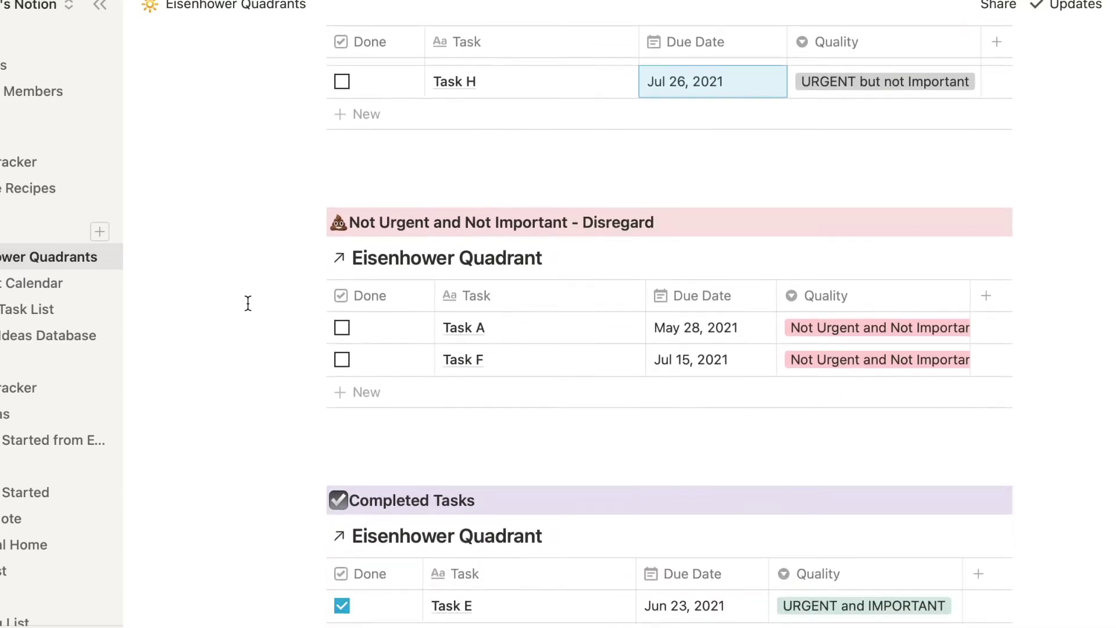
Mark Tasks F, H and A done and move Task C to Not Urgent and Not Important.
{"action": "left_click", "coordinate": [341, 346]}
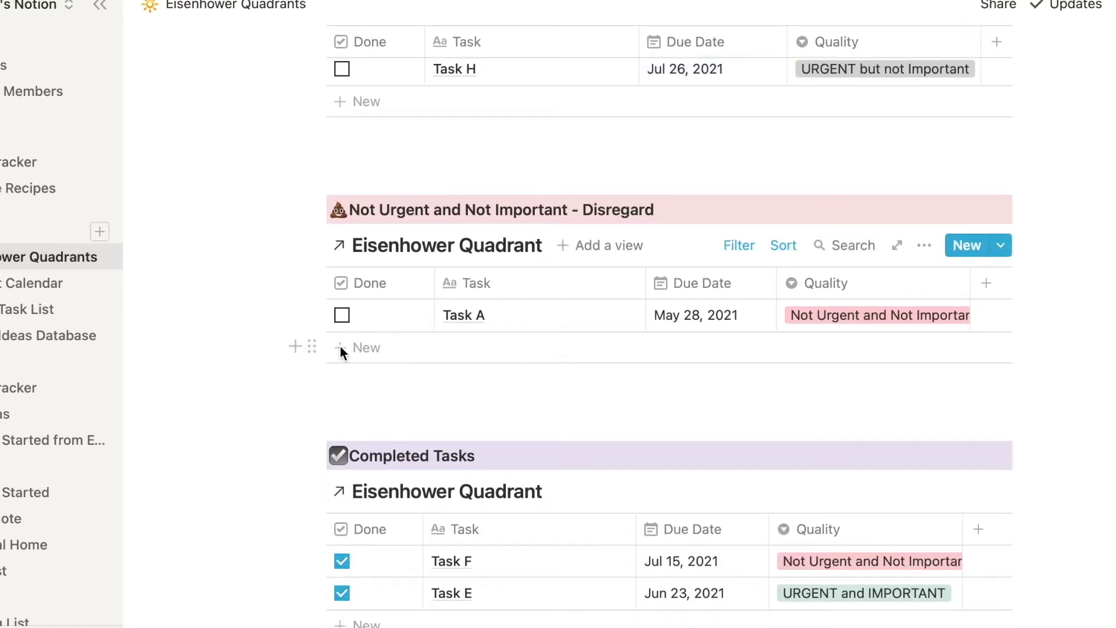
{"action": "scroll", "coordinate": [266, 401], "scroll_direction": "up", "scroll_amount": 1}
{"action": "scroll", "coordinate": [267, 401], "scroll_direction": "up", "scroll_amount": 1}
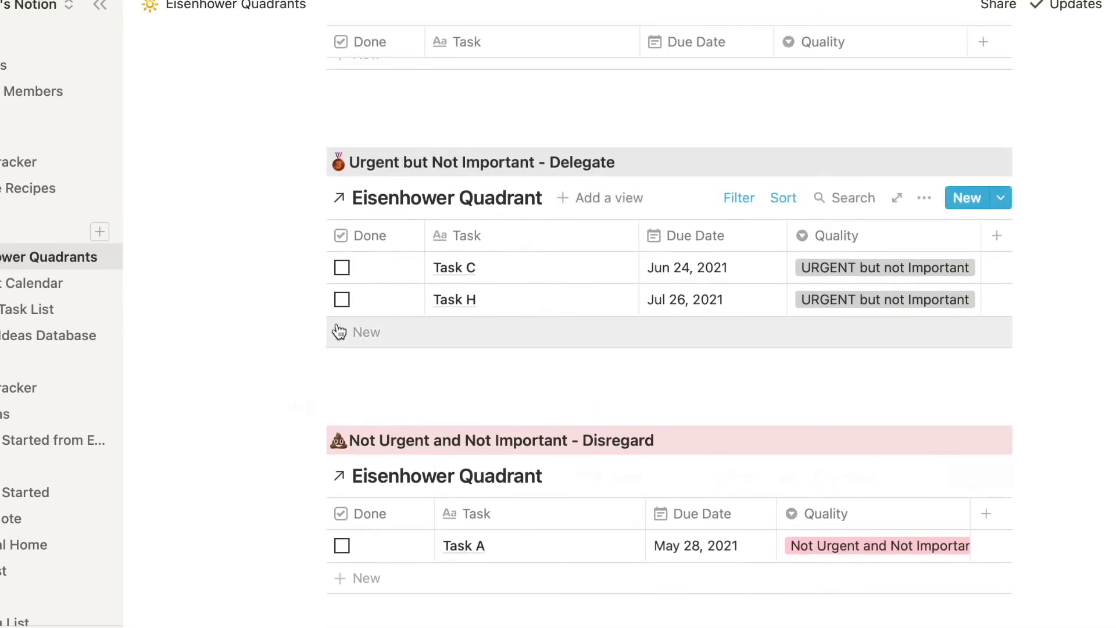
{"action": "left_click", "coordinate": [341, 299]}
{"action": "scroll", "coordinate": [269, 330], "scroll_direction": "down", "scroll_amount": 2}
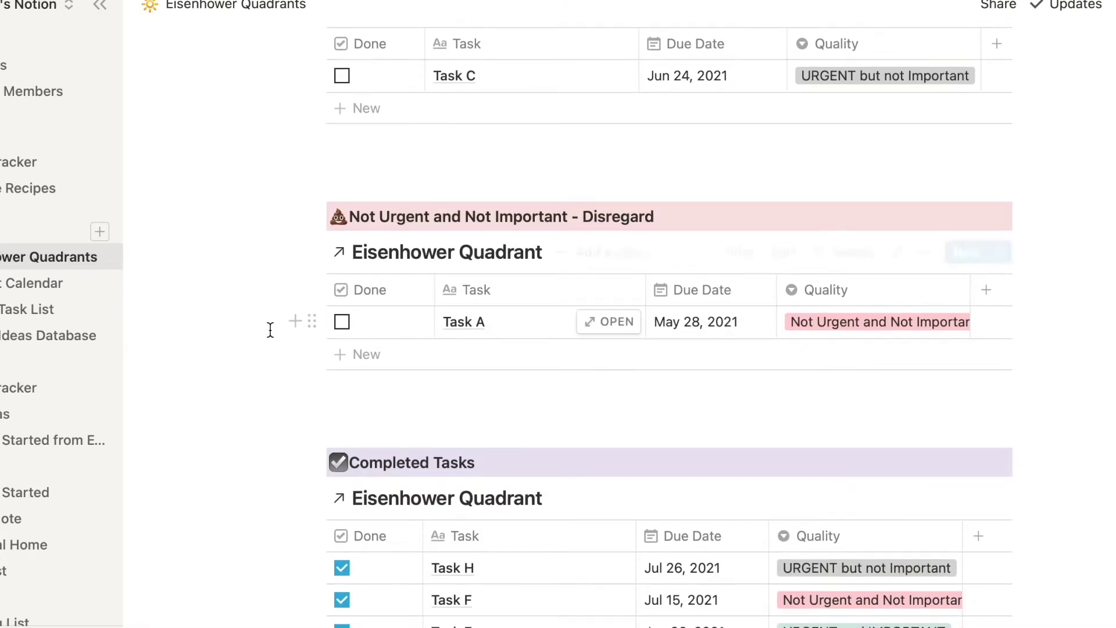
{"action": "scroll", "coordinate": [269, 330], "scroll_direction": "down", "scroll_amount": 1}
{"action": "scroll", "coordinate": [259, 277], "scroll_direction": "up", "scroll_amount": 2}
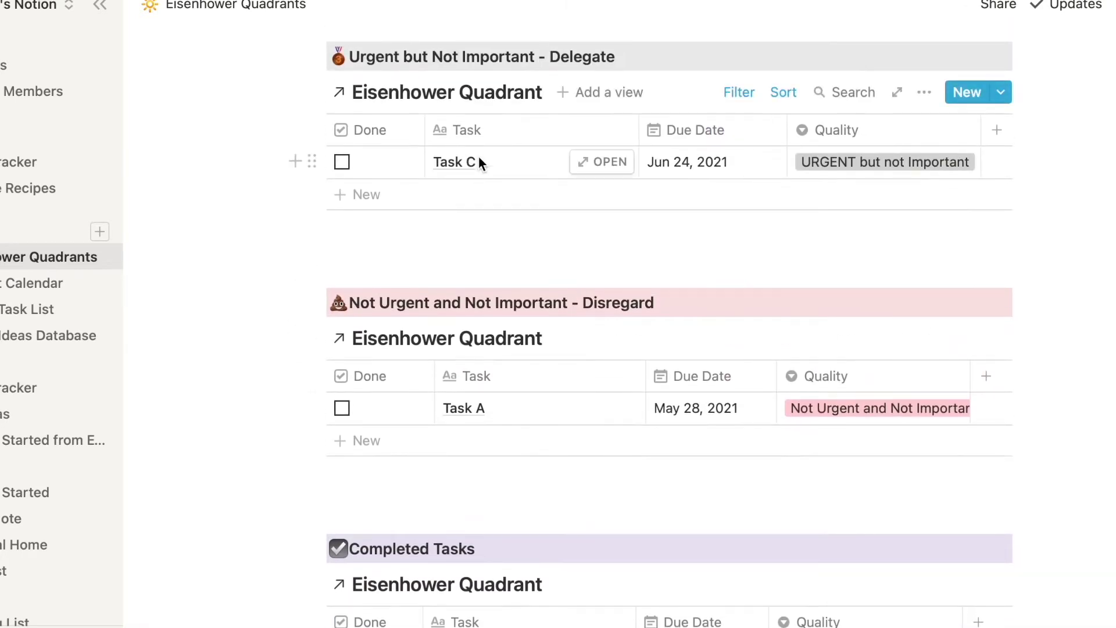
{"action": "left_click", "coordinate": [836, 165]}
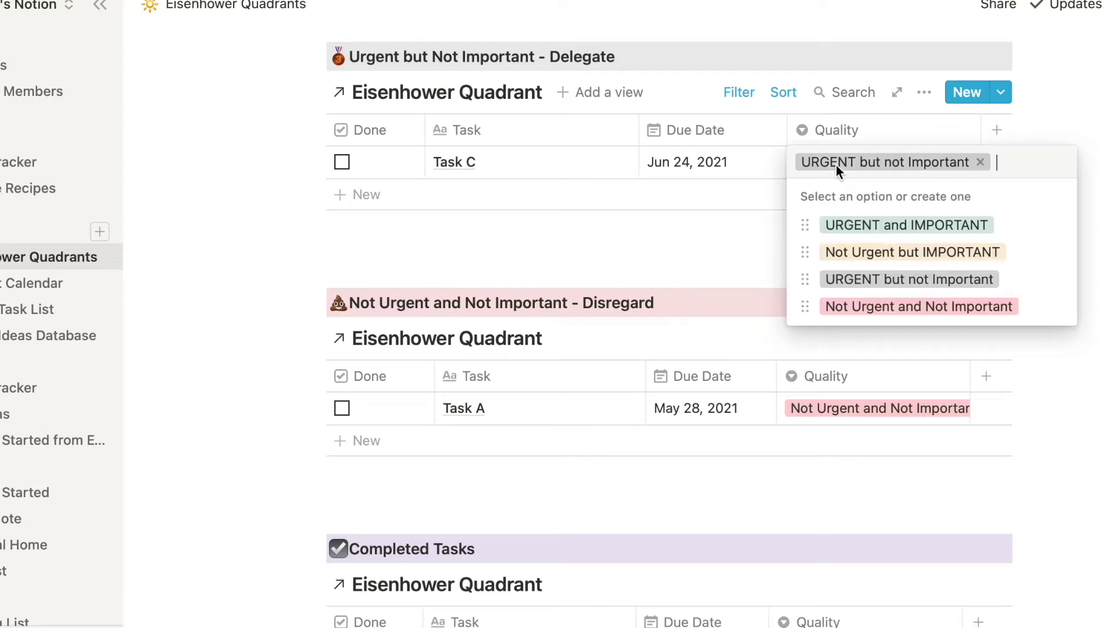
{"action": "left_click", "coordinate": [851, 309]}
{"action": "mouse_move", "coordinate": [446, 339]}
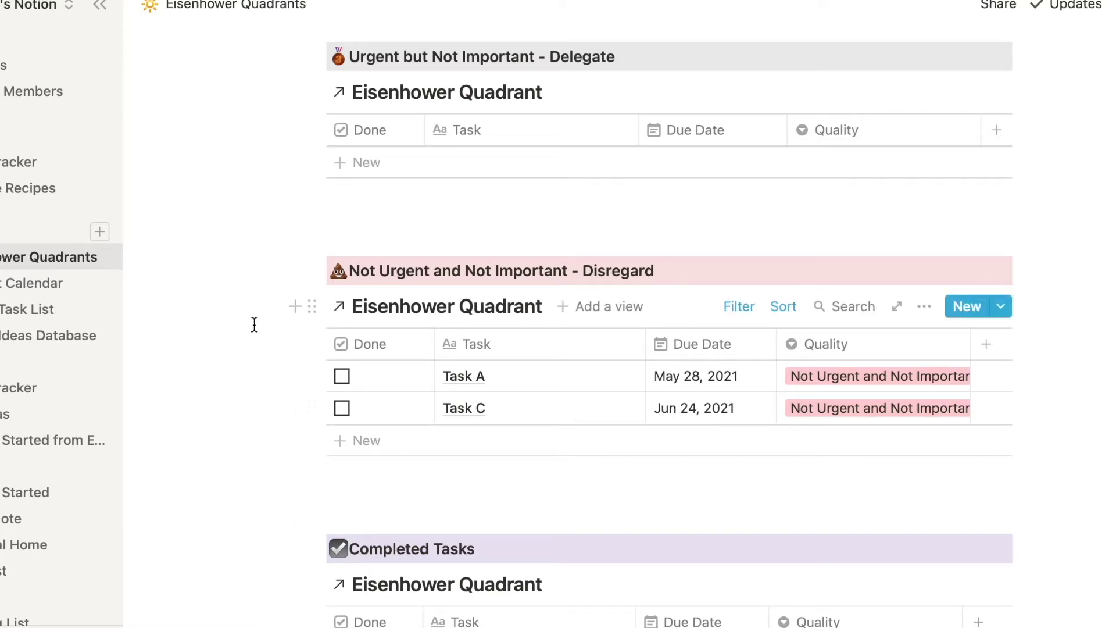
{"action": "left_click", "coordinate": [341, 376]}
{"action": "scroll", "coordinate": [250, 314], "scroll_direction": "up", "scroll_amount": 2}
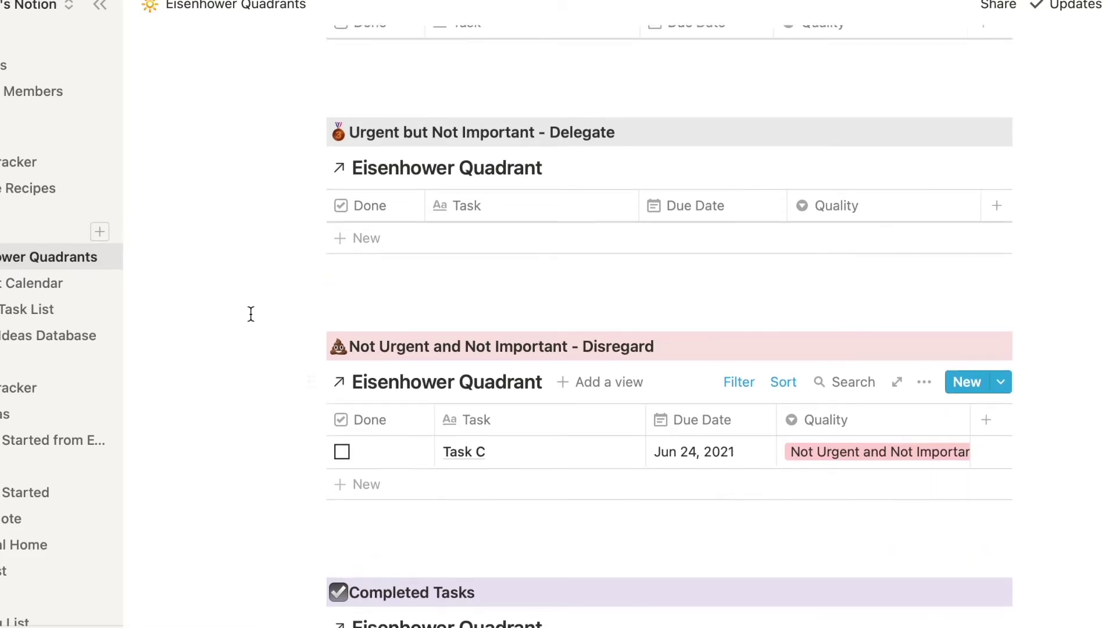
{"action": "scroll", "coordinate": [250, 314], "scroll_direction": "up", "scroll_amount": 4}
{"action": "scroll", "coordinate": [250, 314], "scroll_direction": "up", "scroll_amount": 4}
{"action": "scroll", "coordinate": [251, 313], "scroll_direction": "up", "scroll_amount": 2}
{"action": "scroll", "coordinate": [250, 313], "scroll_direction": "up", "scroll_amount": 2}
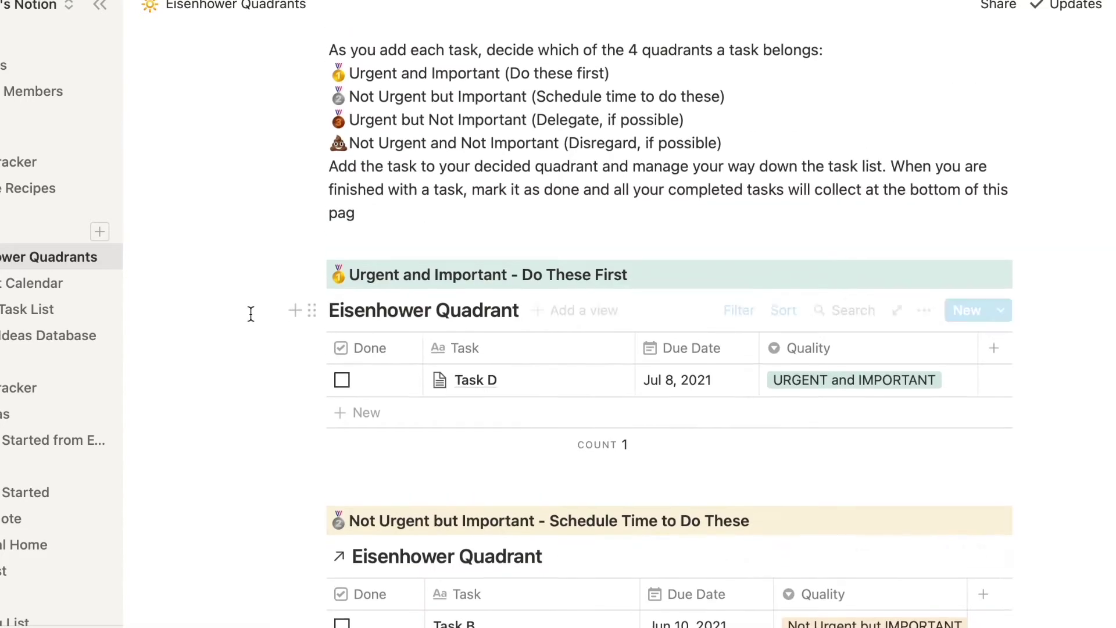
{"action": "scroll", "coordinate": [250, 314], "scroll_direction": "up", "scroll_amount": 2}
{"action": "scroll", "coordinate": [250, 313], "scroll_direction": "up", "scroll_amount": 2}
{"action": "scroll", "coordinate": [250, 314], "scroll_direction": "up", "scroll_amount": 1}
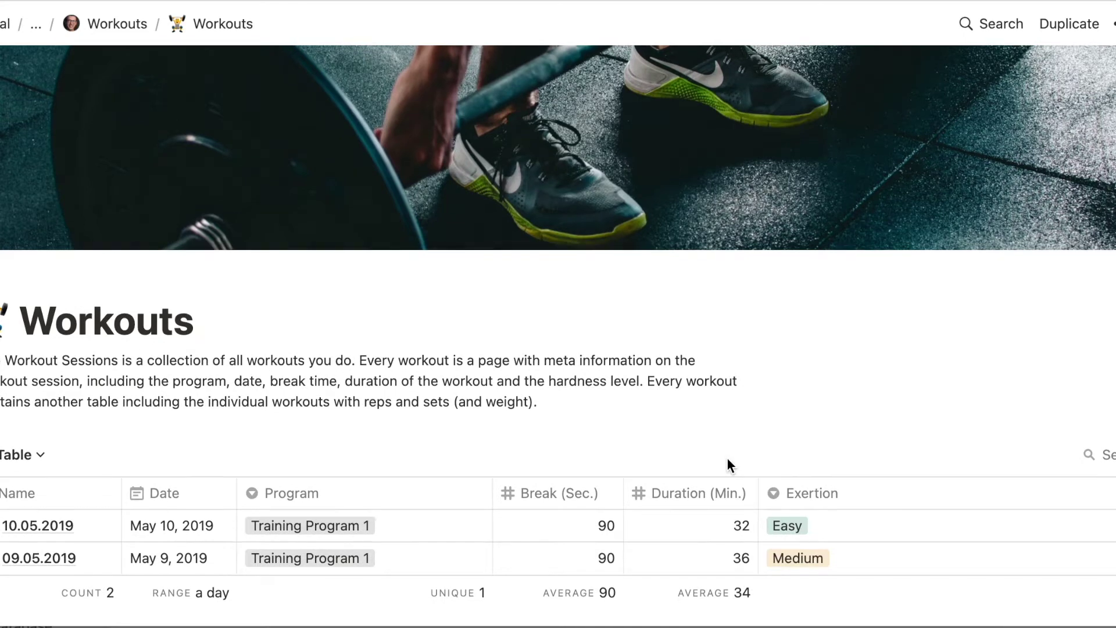
{"action": "scroll", "coordinate": [727, 457], "scroll_direction": "down", "scroll_amount": 1}
{"action": "scroll", "coordinate": [728, 457], "scroll_direction": "down", "scroll_amount": 1}
{"action": "scroll", "coordinate": [727, 458], "scroll_direction": "down", "scroll_amount": 2}
{"action": "scroll", "coordinate": [727, 458], "scroll_direction": "down", "scroll_amount": 1}
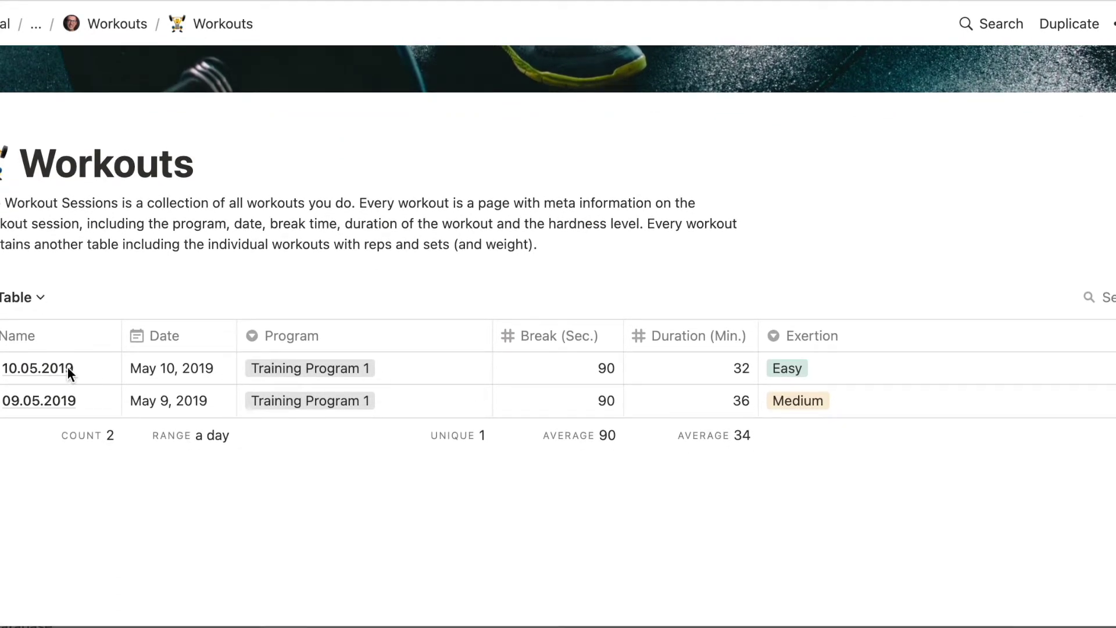
{"action": "mouse_move", "coordinate": [53, 367]}
{"action": "left_click", "coordinate": [88, 369]}
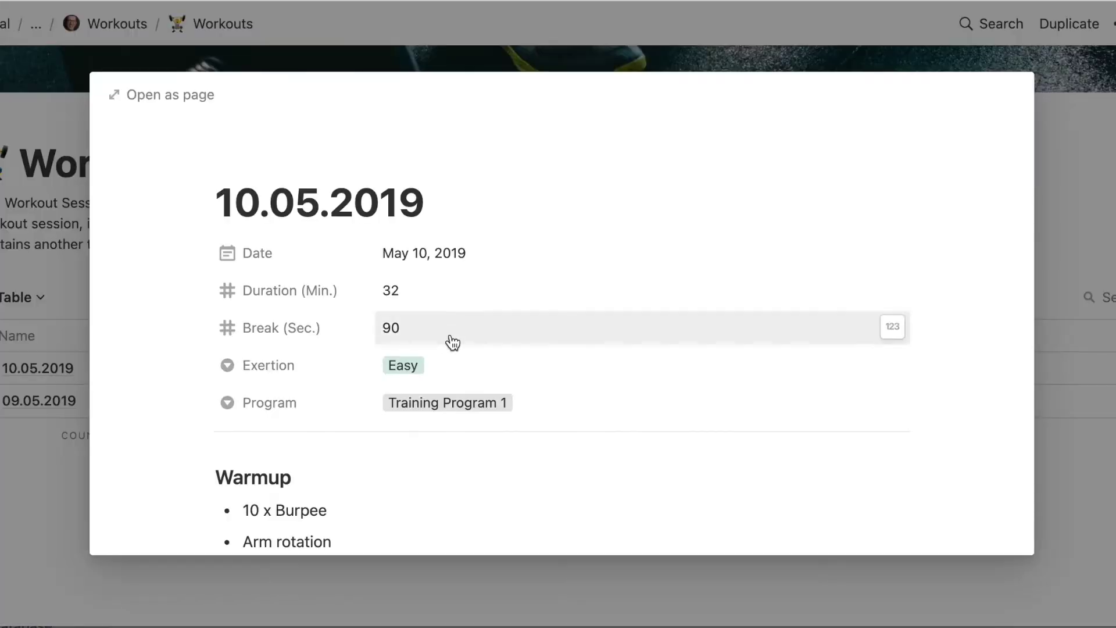
{"action": "scroll", "coordinate": [133, 463], "scroll_direction": "down", "scroll_amount": 2}
{"action": "scroll", "coordinate": [133, 463], "scroll_direction": "down", "scroll_amount": 2}
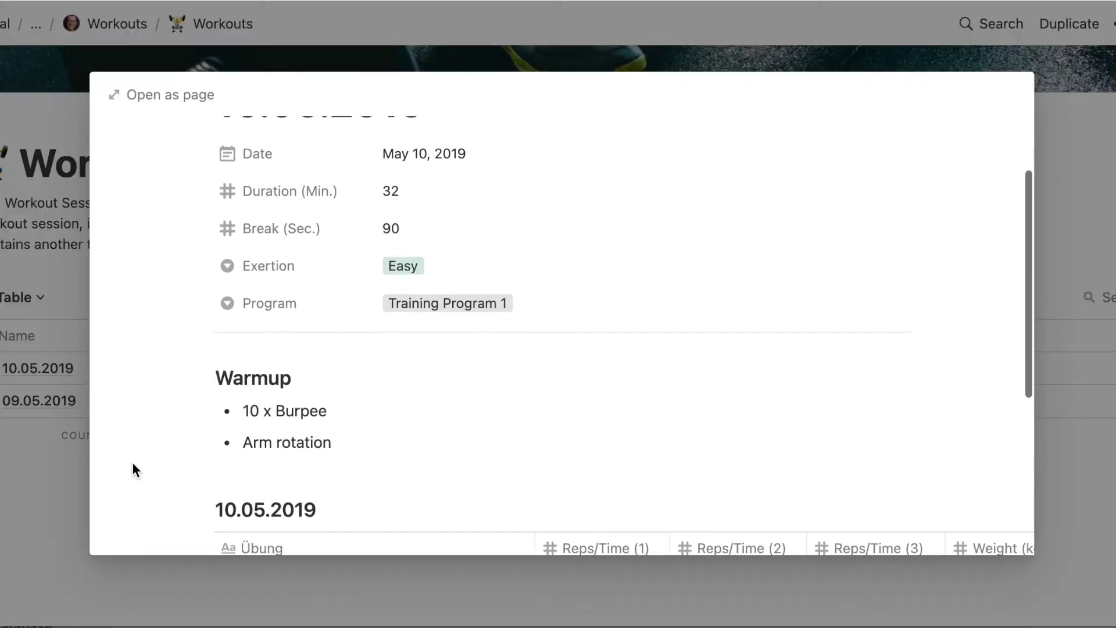
{"action": "scroll", "coordinate": [169, 430], "scroll_direction": "down", "scroll_amount": 2}
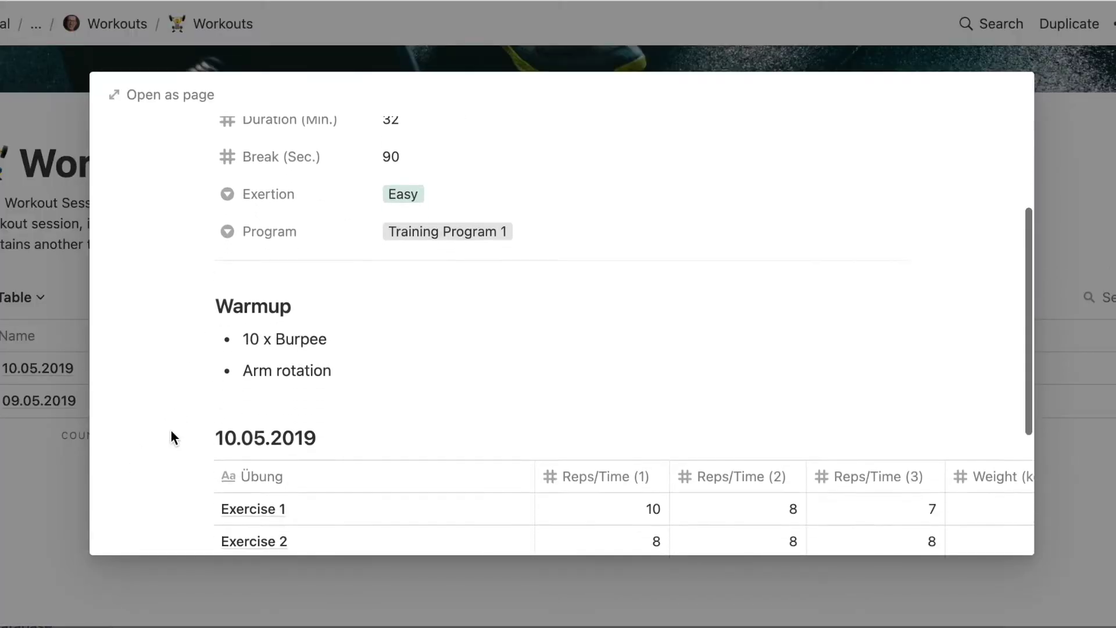
{"action": "scroll", "coordinate": [170, 429], "scroll_direction": "down", "scroll_amount": 3}
{"action": "scroll", "coordinate": [581, 383], "scroll_direction": "right", "scroll_amount": 5}
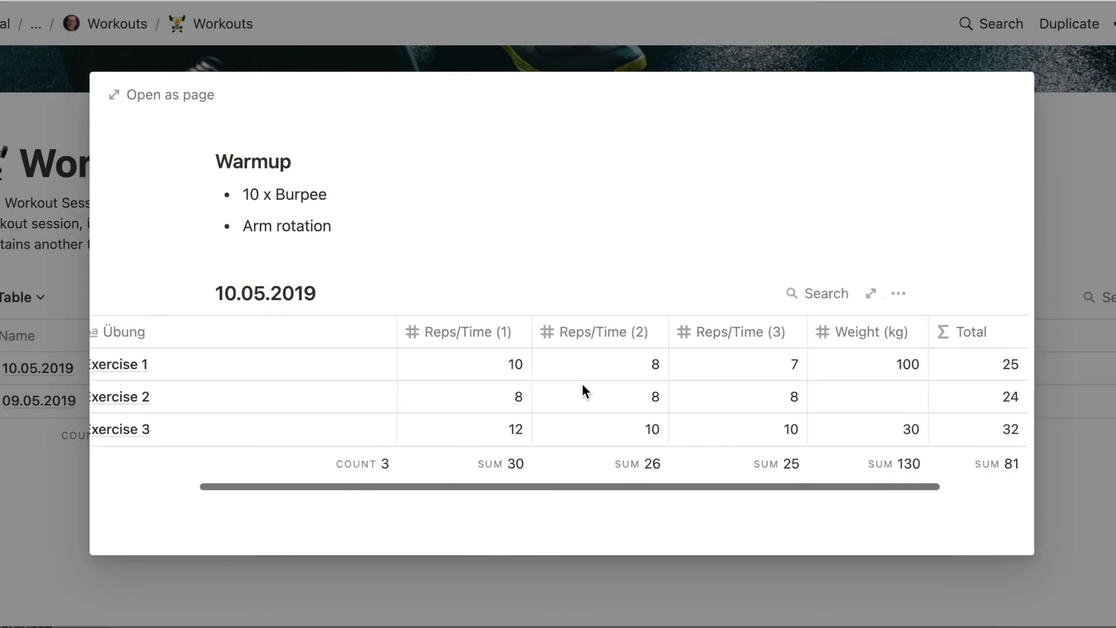
{"action": "scroll", "coordinate": [582, 383], "scroll_direction": "right", "scroll_amount": 2}
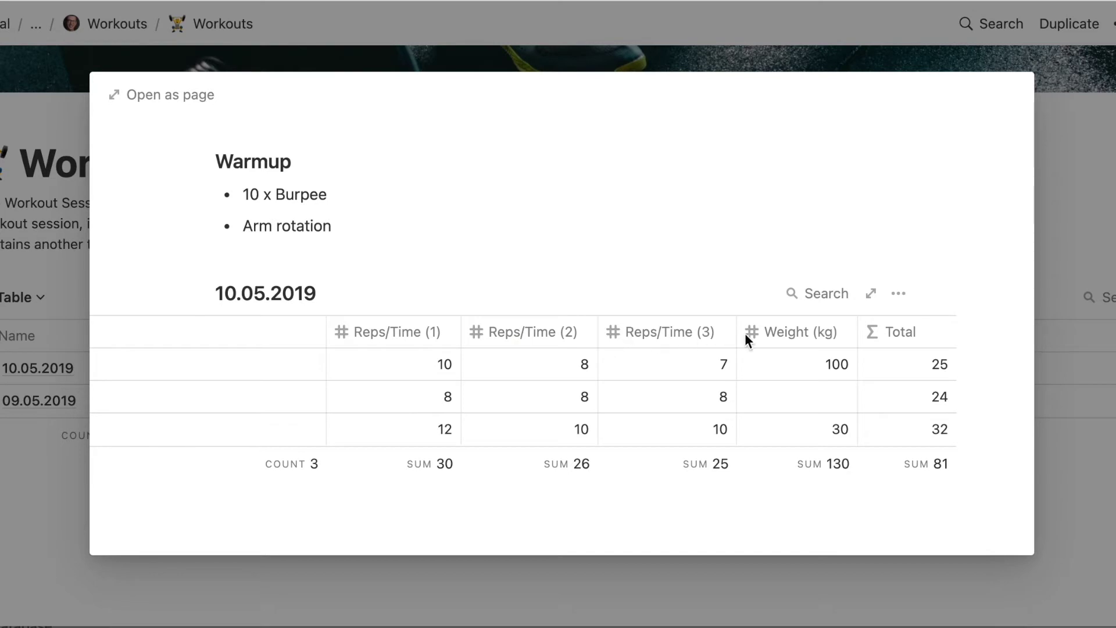
{"action": "scroll", "coordinate": [768, 343], "scroll_direction": "left", "scroll_amount": 5}
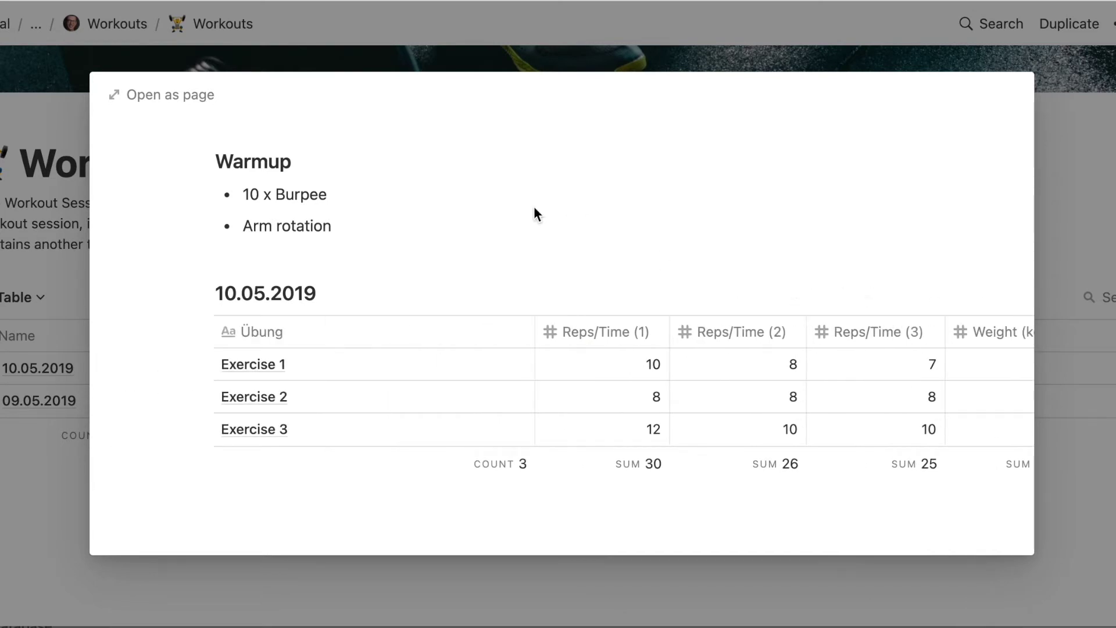
{"action": "scroll", "coordinate": [533, 207], "scroll_direction": "up", "scroll_amount": 3}
{"action": "scroll", "coordinate": [533, 207], "scroll_direction": "up", "scroll_amount": 3}
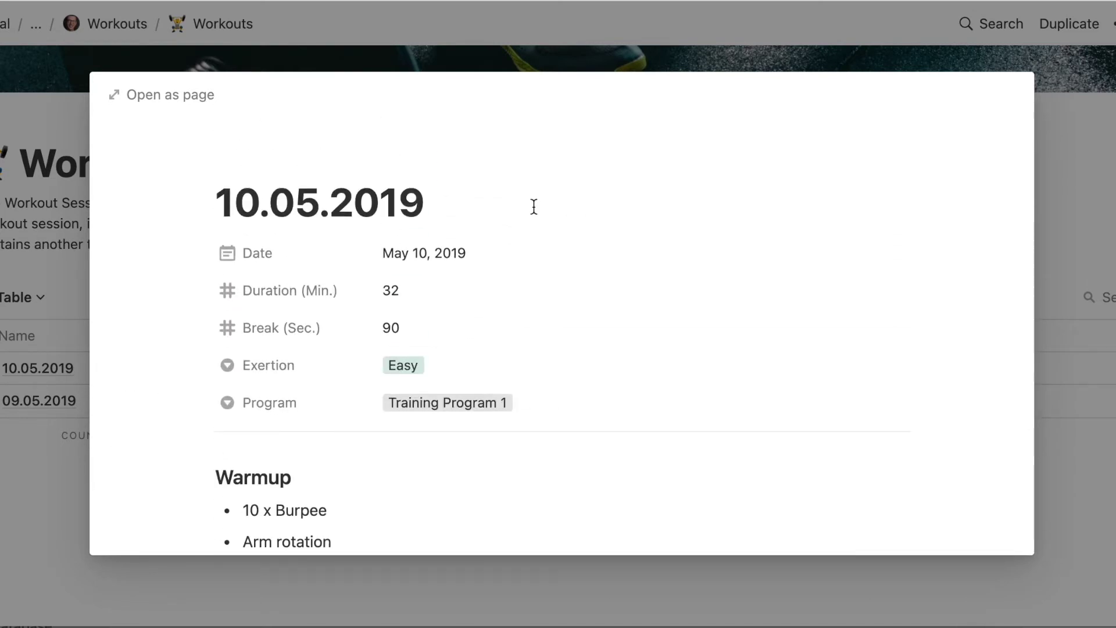
{"action": "scroll", "coordinate": [534, 207], "scroll_direction": "down", "scroll_amount": 3}
{"action": "scroll", "coordinate": [533, 212], "scroll_direction": "down", "scroll_amount": 2}
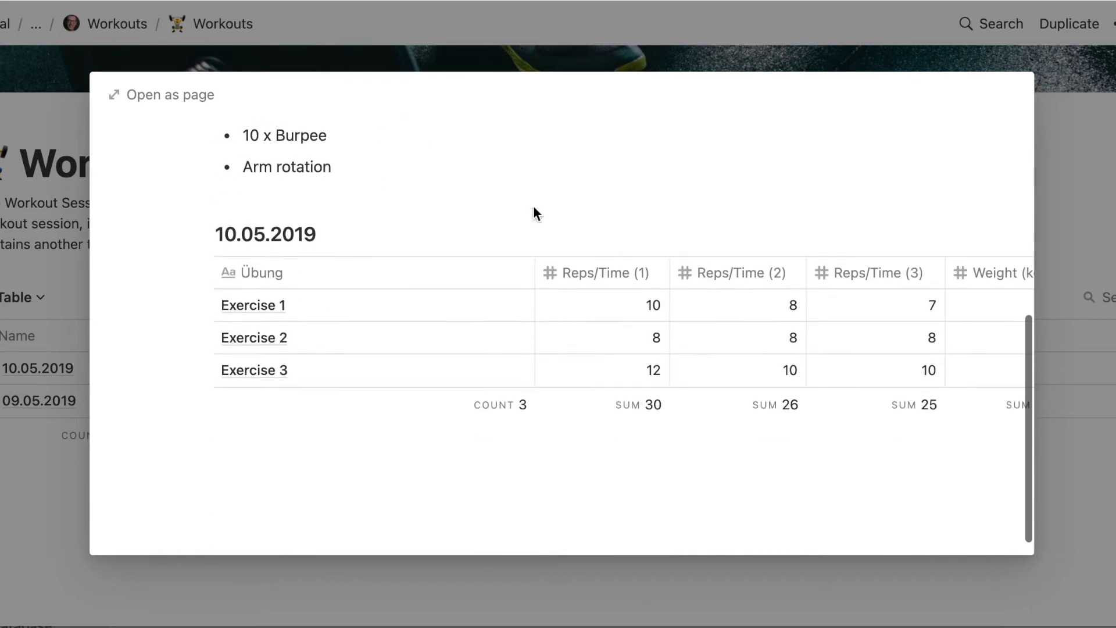
{"action": "key", "text": "Escape"}
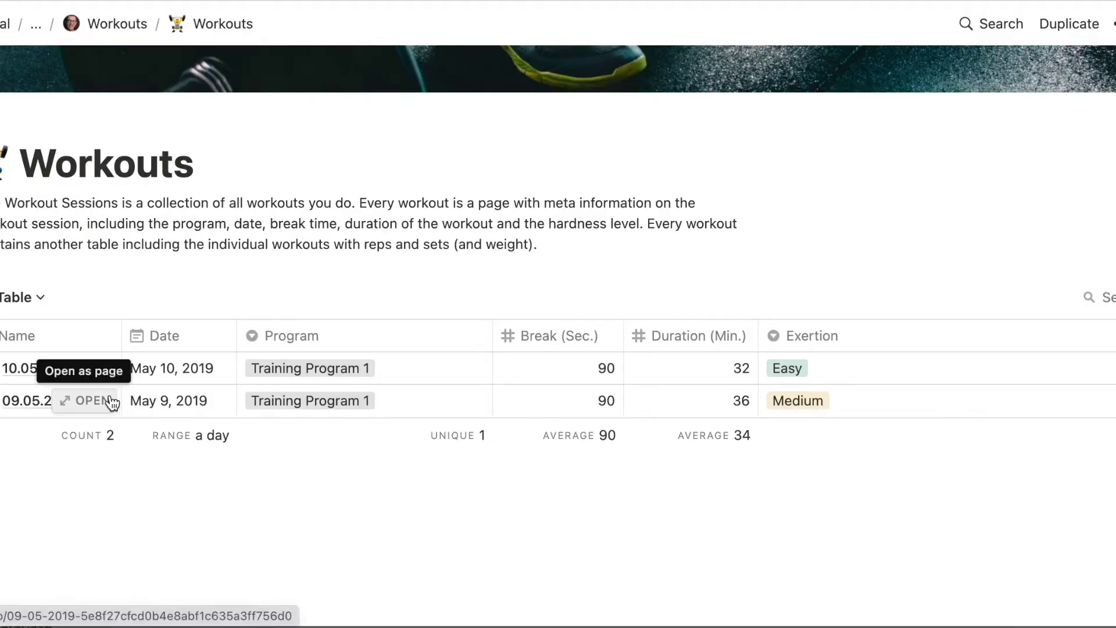
{"action": "left_click", "coordinate": [100, 400]}
{"action": "scroll", "coordinate": [439, 422], "scroll_direction": "down", "scroll_amount": 1}
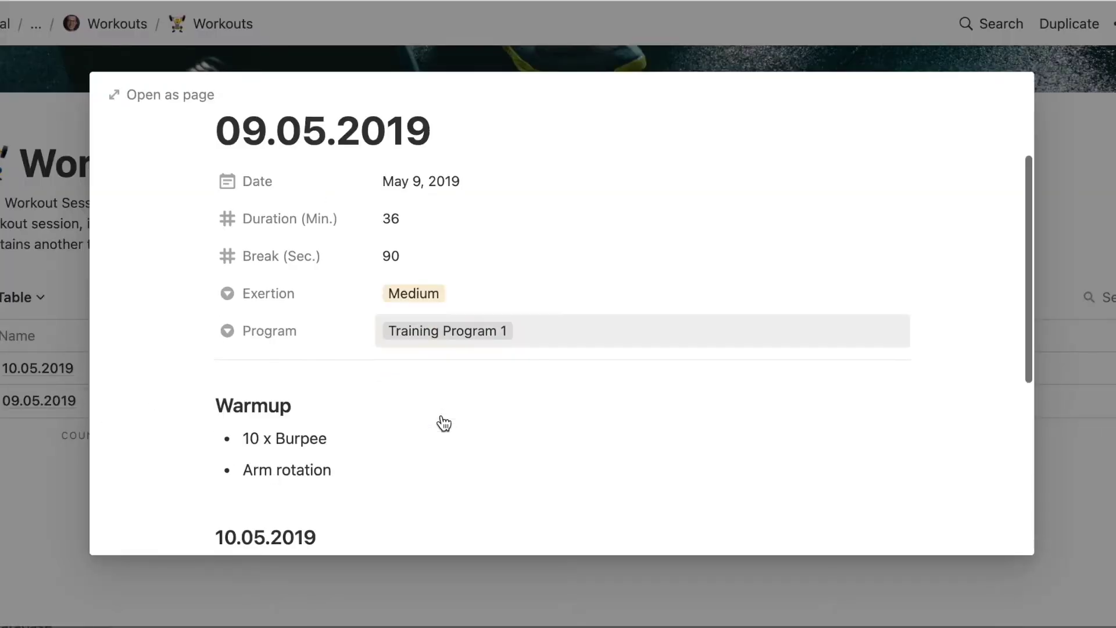
{"action": "scroll", "coordinate": [440, 413], "scroll_direction": "down", "scroll_amount": 2}
{"action": "scroll", "coordinate": [440, 412], "scroll_direction": "down", "scroll_amount": 1}
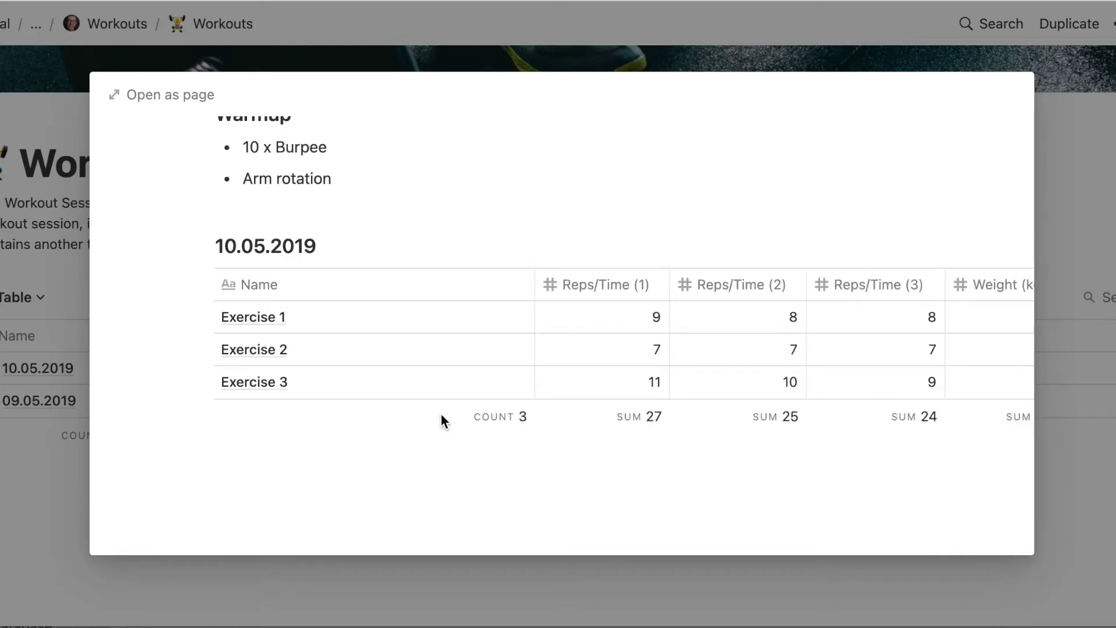
{"action": "key", "text": "Escape"}
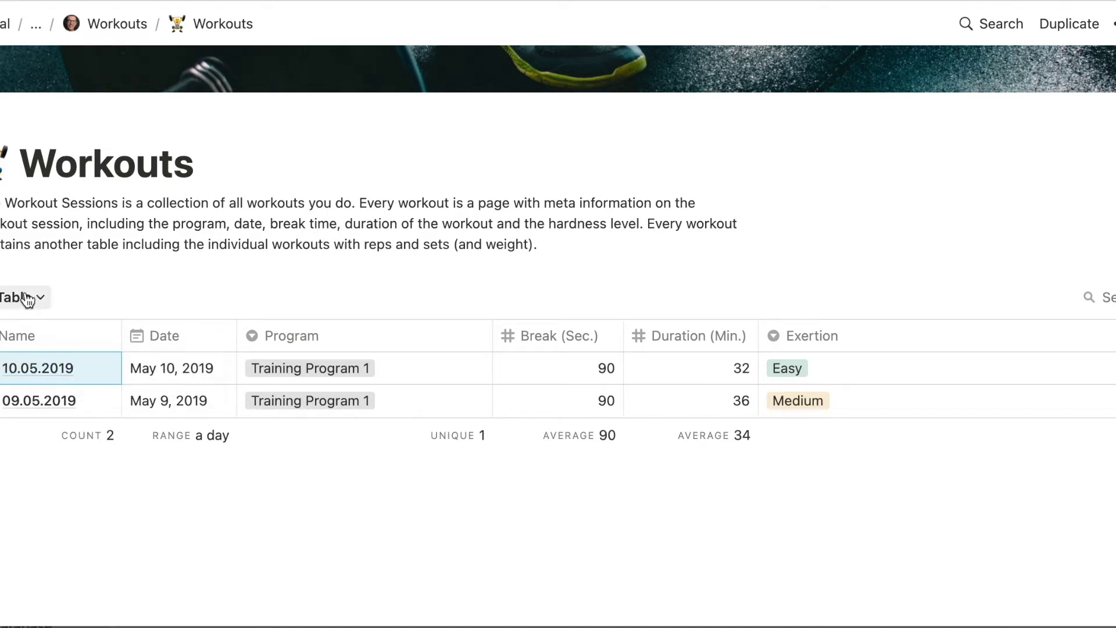
{"action": "left_click", "coordinate": [102, 367]}
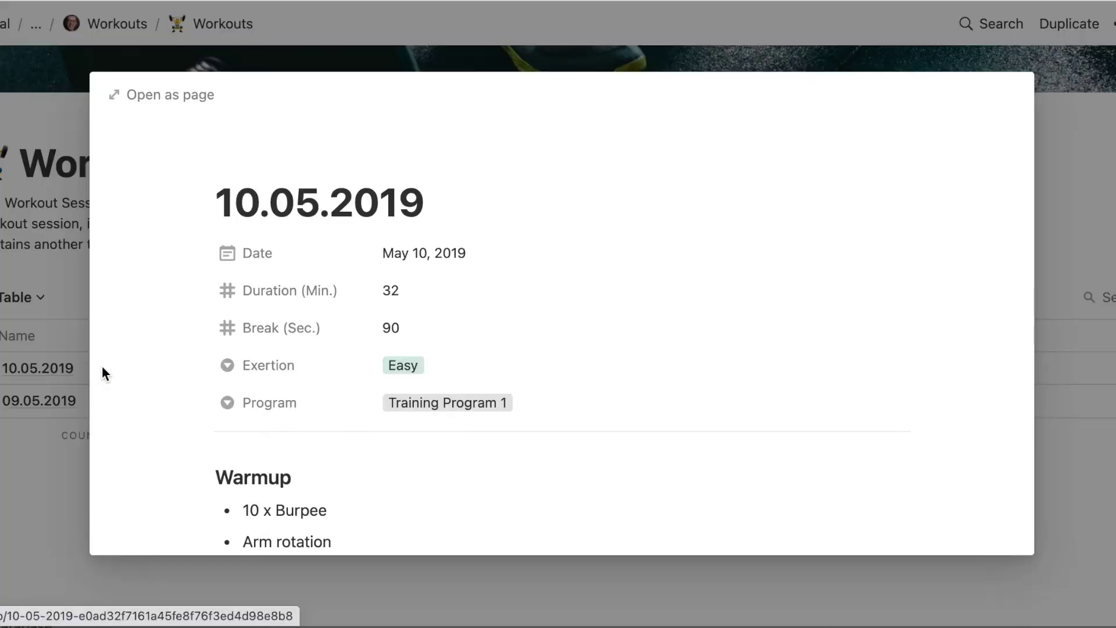
{"action": "scroll", "coordinate": [441, 470], "scroll_direction": "down", "scroll_amount": 2}
{"action": "scroll", "coordinate": [440, 469], "scroll_direction": "down", "scroll_amount": 3}
{"action": "scroll", "coordinate": [440, 470], "scroll_direction": "up", "scroll_amount": 5}
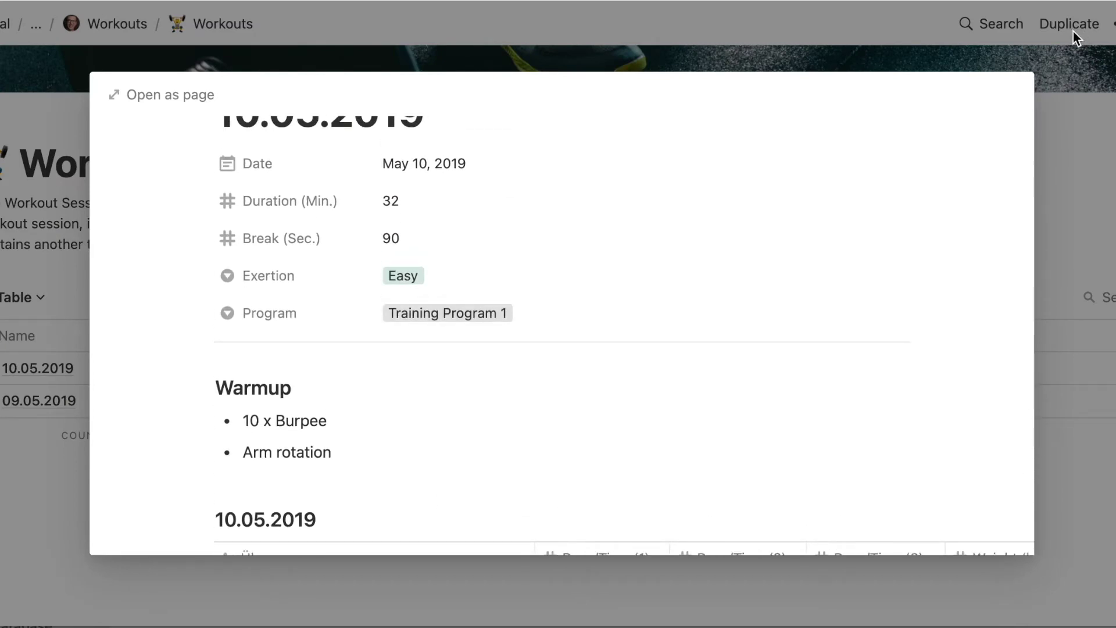
{"action": "left_click", "coordinate": [1086, 168]}
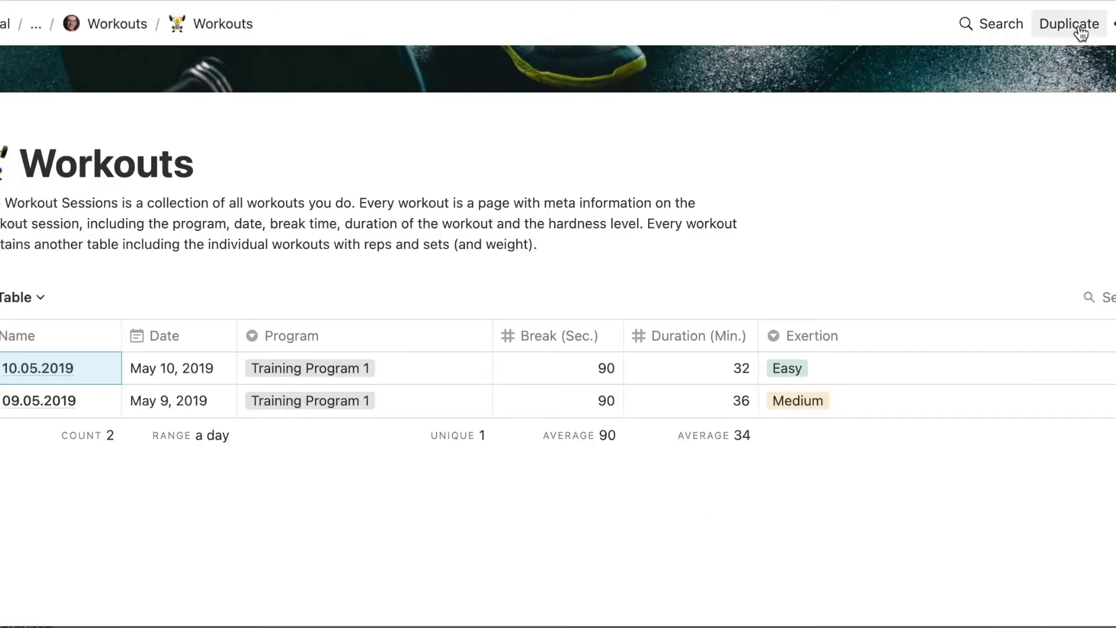
{"action": "left_click", "coordinate": [1080, 29]}
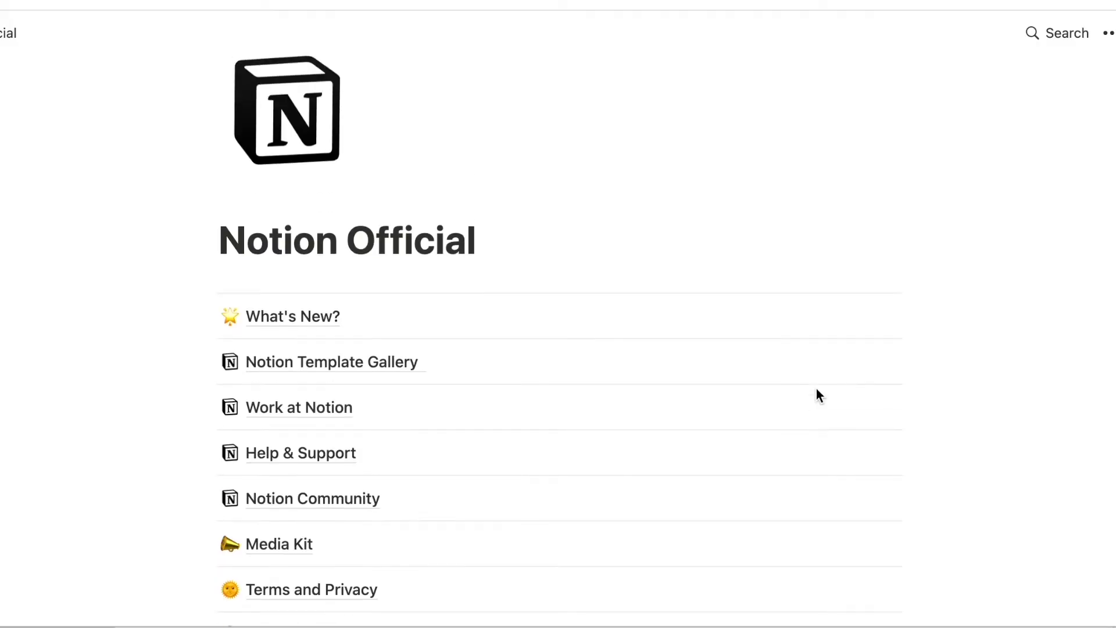
{"action": "scroll", "coordinate": [816, 395], "scroll_direction": "down", "scroll_amount": 1}
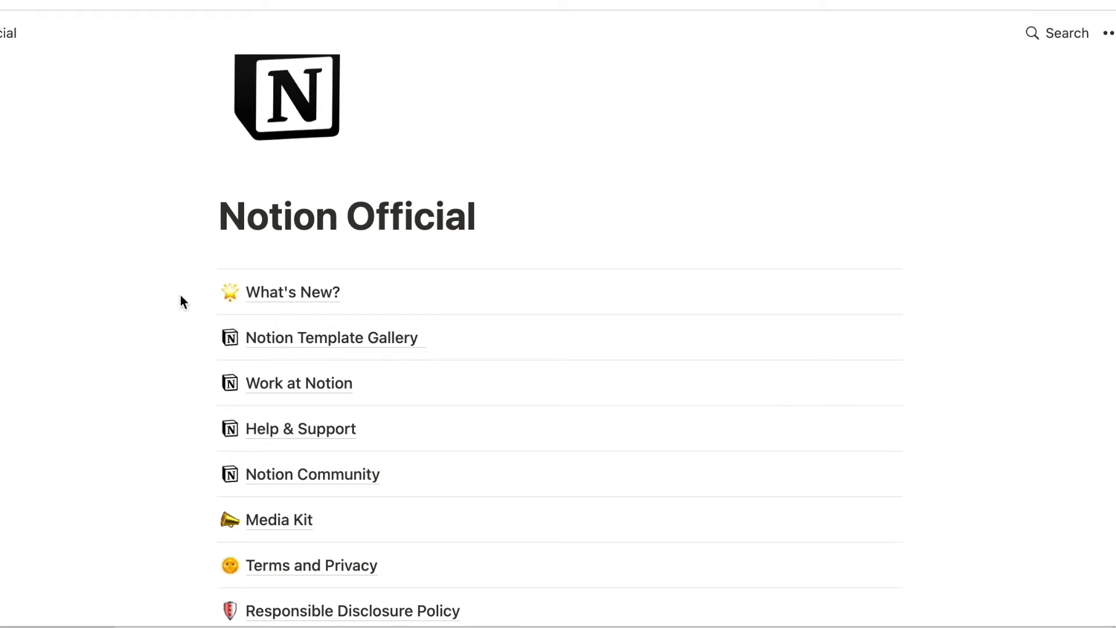
Browse the Template Gallery's startup templates and preview the Content Calendar template.
{"action": "left_click", "coordinate": [276, 340]}
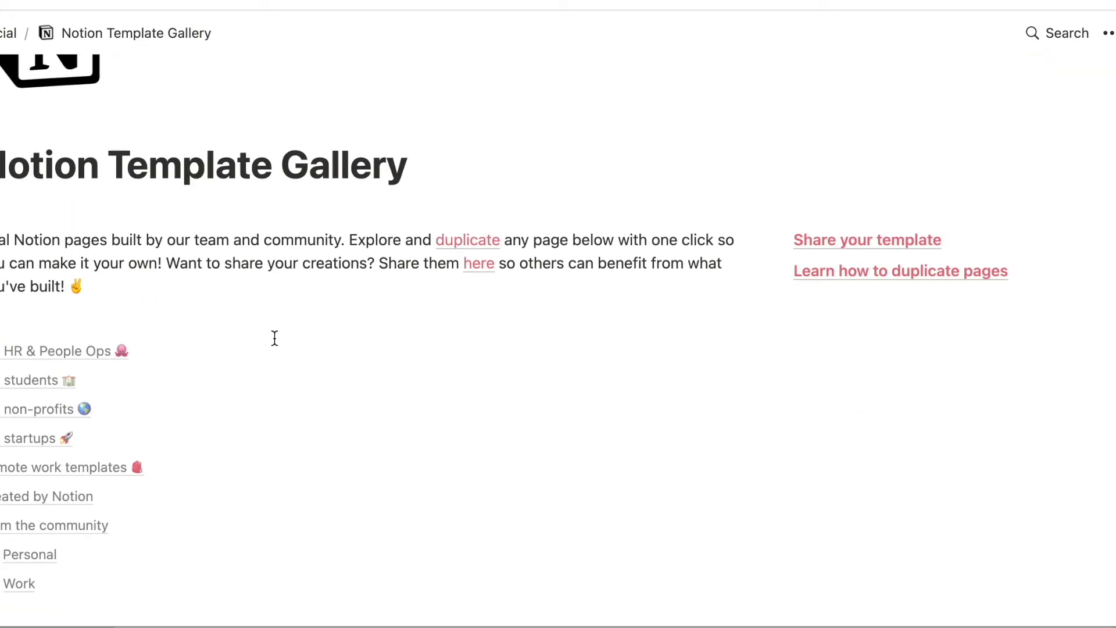
{"action": "scroll", "coordinate": [273, 339], "scroll_direction": "down", "scroll_amount": 1}
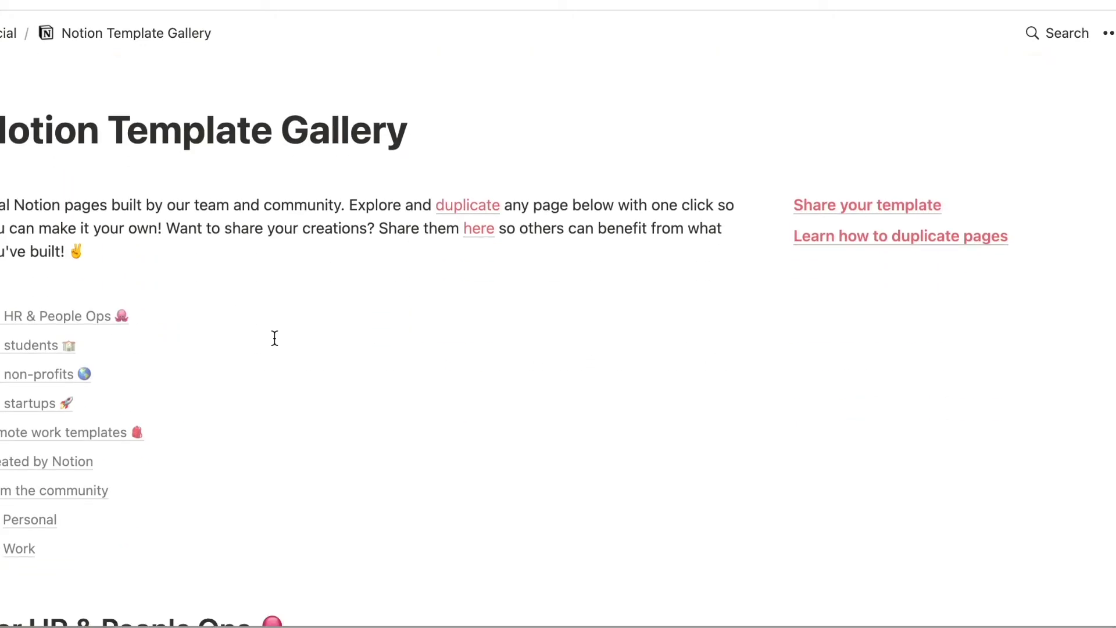
{"action": "left_click", "coordinate": [40, 408]}
{"action": "scroll", "coordinate": [478, 474], "scroll_direction": "down", "scroll_amount": 5}
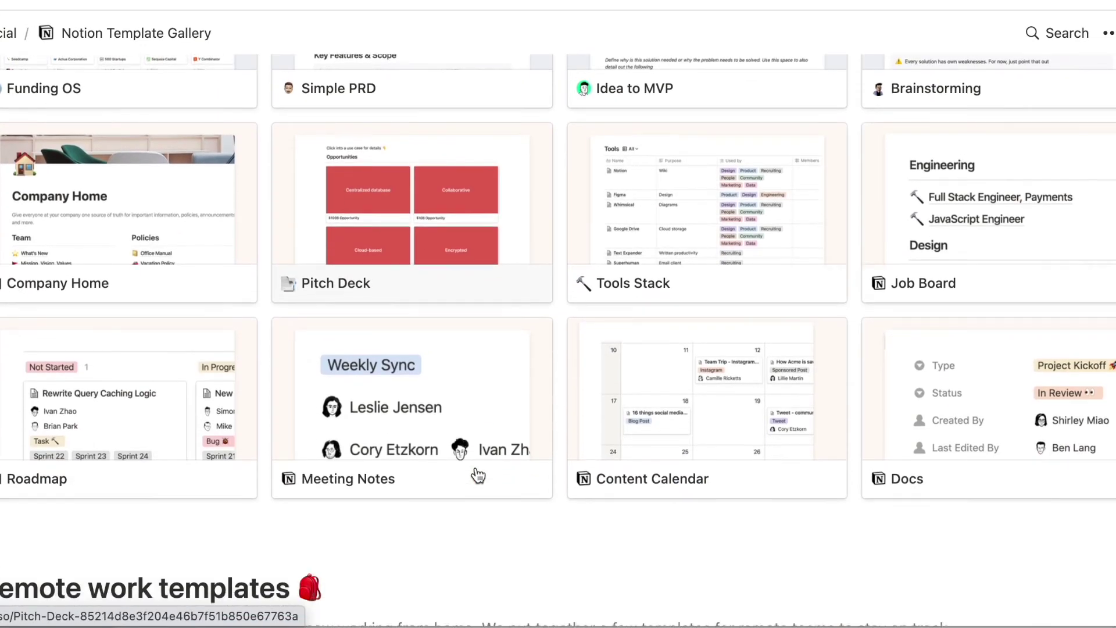
{"action": "left_click", "coordinate": [737, 435]}
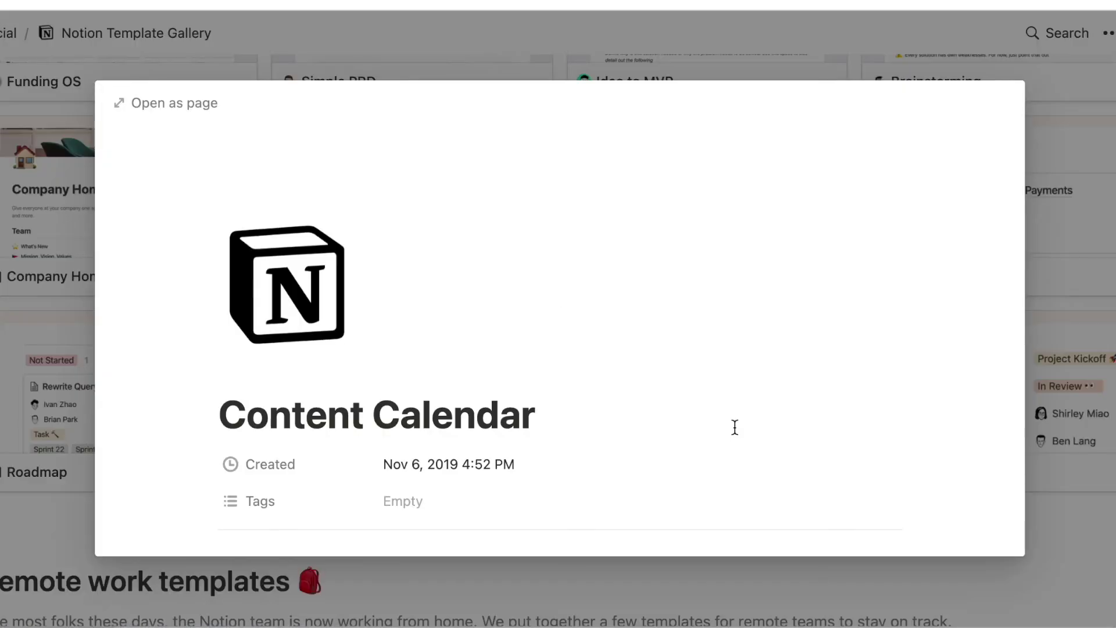
{"action": "scroll", "coordinate": [734, 427], "scroll_direction": "down", "scroll_amount": 1}
{"action": "scroll", "coordinate": [734, 426], "scroll_direction": "down", "scroll_amount": 1}
{"action": "scroll", "coordinate": [735, 426], "scroll_direction": "down", "scroll_amount": 2}
{"action": "scroll", "coordinate": [734, 426], "scroll_direction": "down", "scroll_amount": 2}
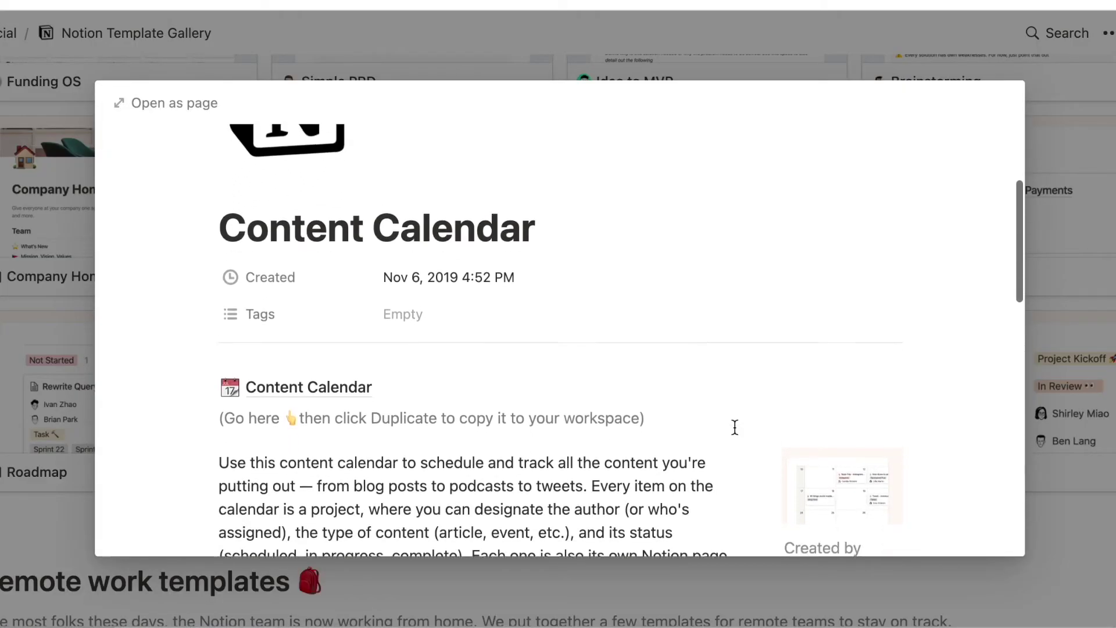
{"action": "scroll", "coordinate": [734, 427], "scroll_direction": "down", "scroll_amount": 1}
{"action": "scroll", "coordinate": [734, 426], "scroll_direction": "down", "scroll_amount": 1}
{"action": "scroll", "coordinate": [734, 427], "scroll_direction": "down", "scroll_amount": 1}
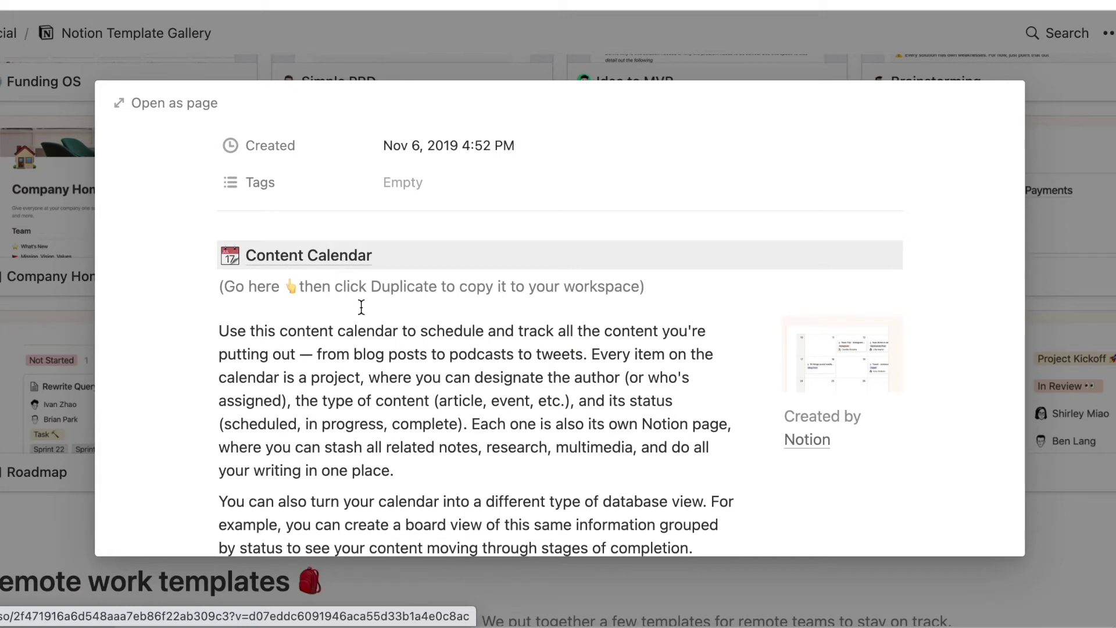
{"action": "scroll", "coordinate": [417, 403], "scroll_direction": "down", "scroll_amount": 3}
{"action": "scroll", "coordinate": [416, 402], "scroll_direction": "down", "scroll_amount": 3}
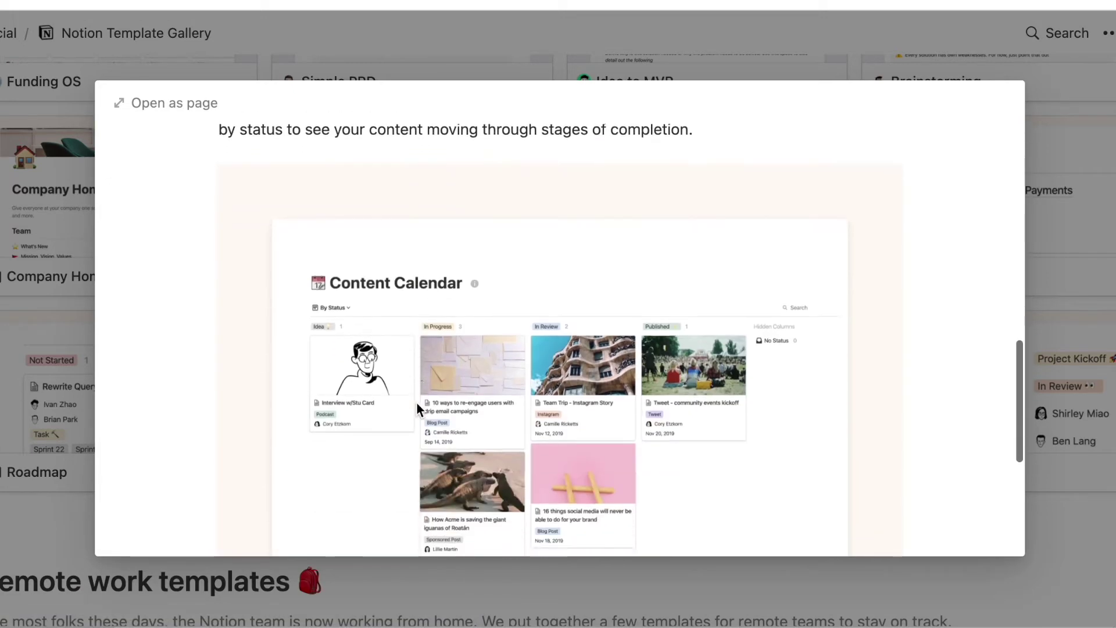
{"action": "scroll", "coordinate": [416, 402], "scroll_direction": "down", "scroll_amount": 2}
{"action": "scroll", "coordinate": [417, 403], "scroll_direction": "down", "scroll_amount": 1}
{"action": "scroll", "coordinate": [416, 403], "scroll_direction": "down", "scroll_amount": 1}
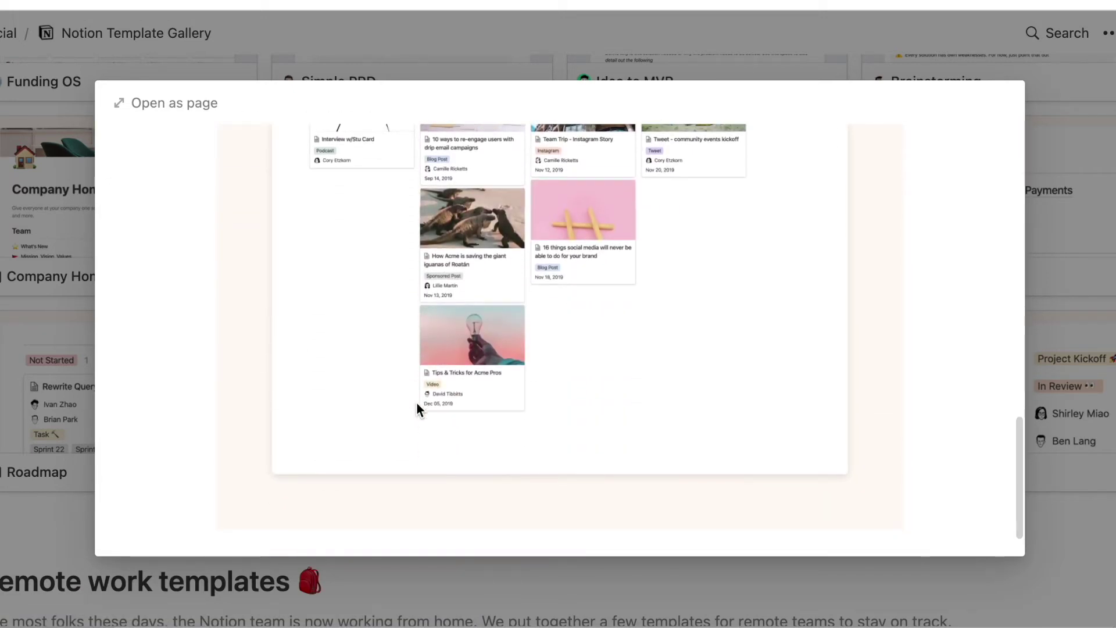
{"action": "scroll", "coordinate": [416, 402], "scroll_direction": "up", "scroll_amount": 4}
{"action": "scroll", "coordinate": [417, 403], "scroll_direction": "up", "scroll_amount": 6}
{"action": "scroll", "coordinate": [417, 403], "scroll_direction": "up", "scroll_amount": 1}
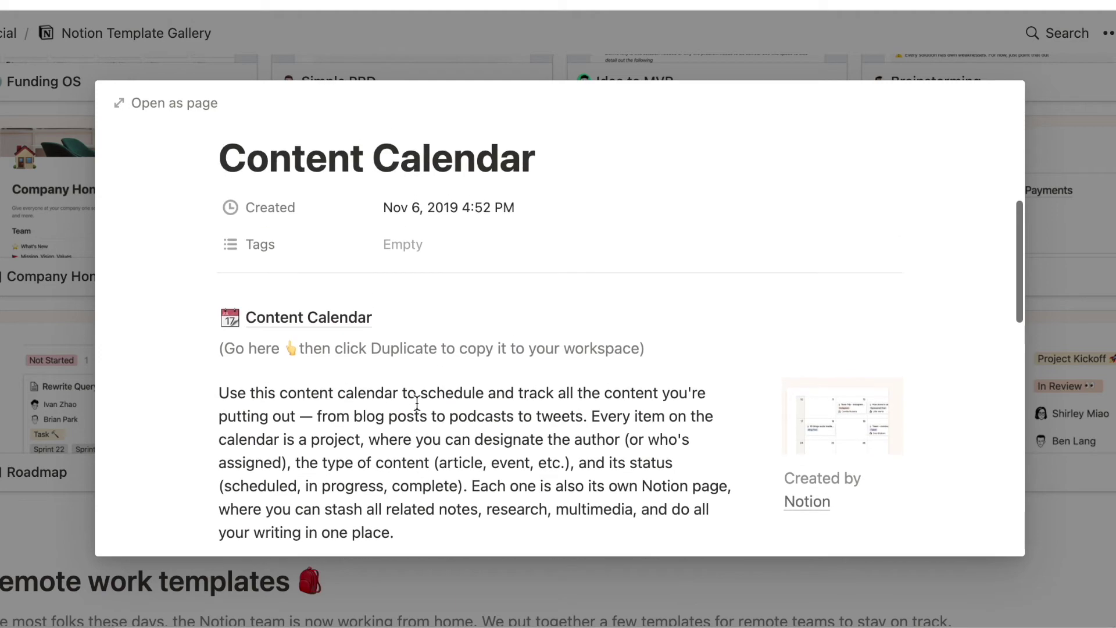
Open Content Calendar as a full page, duplicate it, and start a new entry.
{"action": "left_click", "coordinate": [349, 327]}
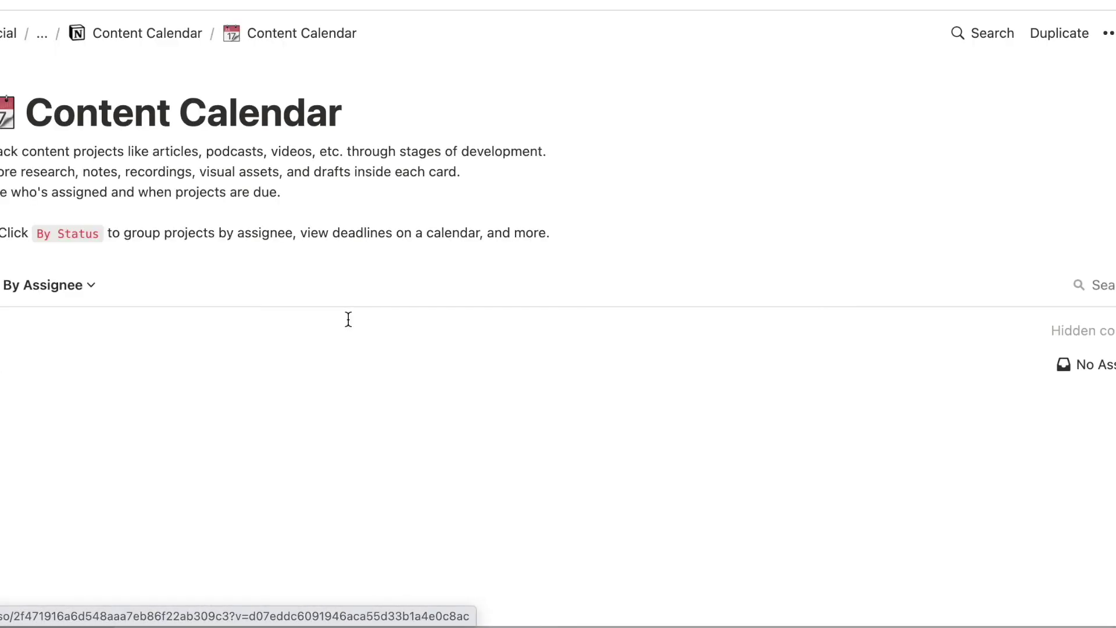
{"action": "scroll", "coordinate": [700, 219], "scroll_direction": "down", "scroll_amount": 2}
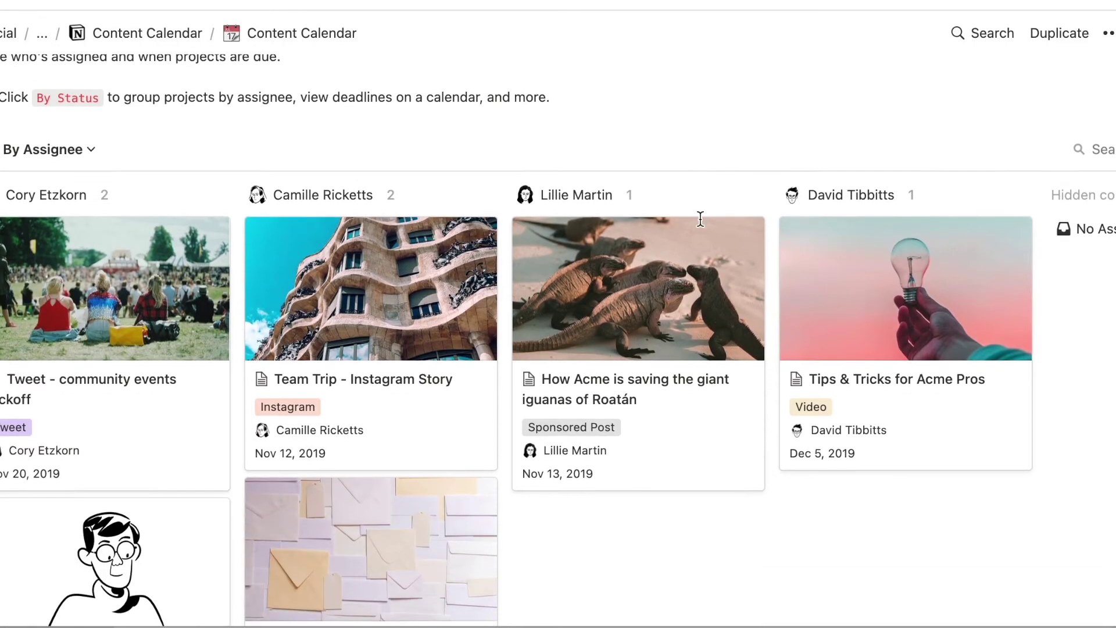
{"action": "scroll", "coordinate": [700, 223], "scroll_direction": "down", "scroll_amount": 2}
{"action": "scroll", "coordinate": [700, 224], "scroll_direction": "up", "scroll_amount": 1}
{"action": "scroll", "coordinate": [701, 225], "scroll_direction": "up", "scroll_amount": 2}
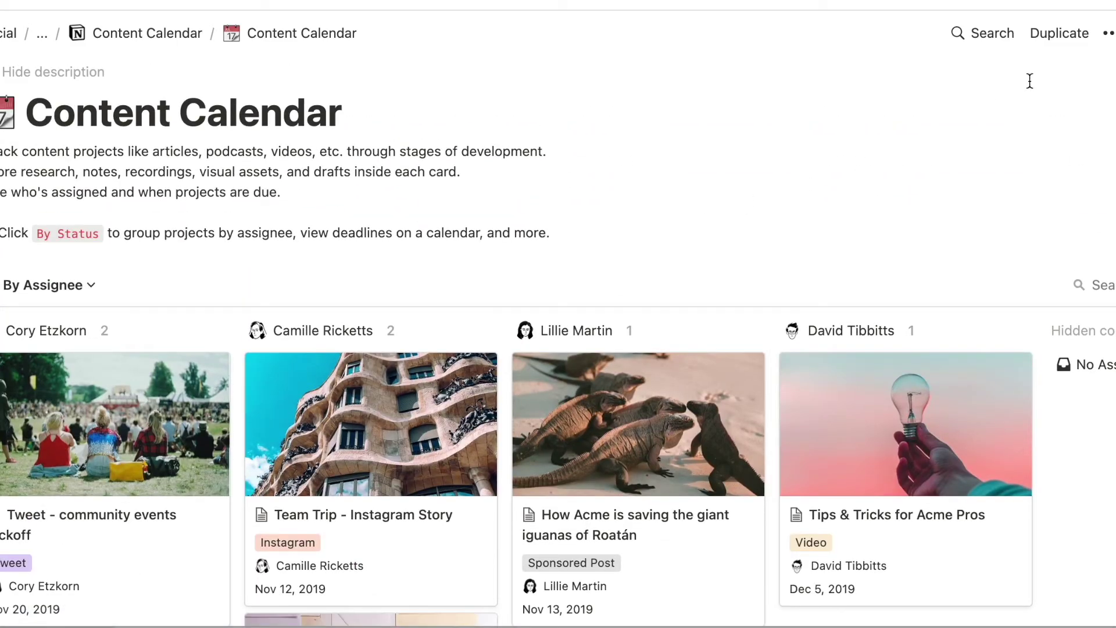
{"action": "left_click", "coordinate": [1061, 40]}
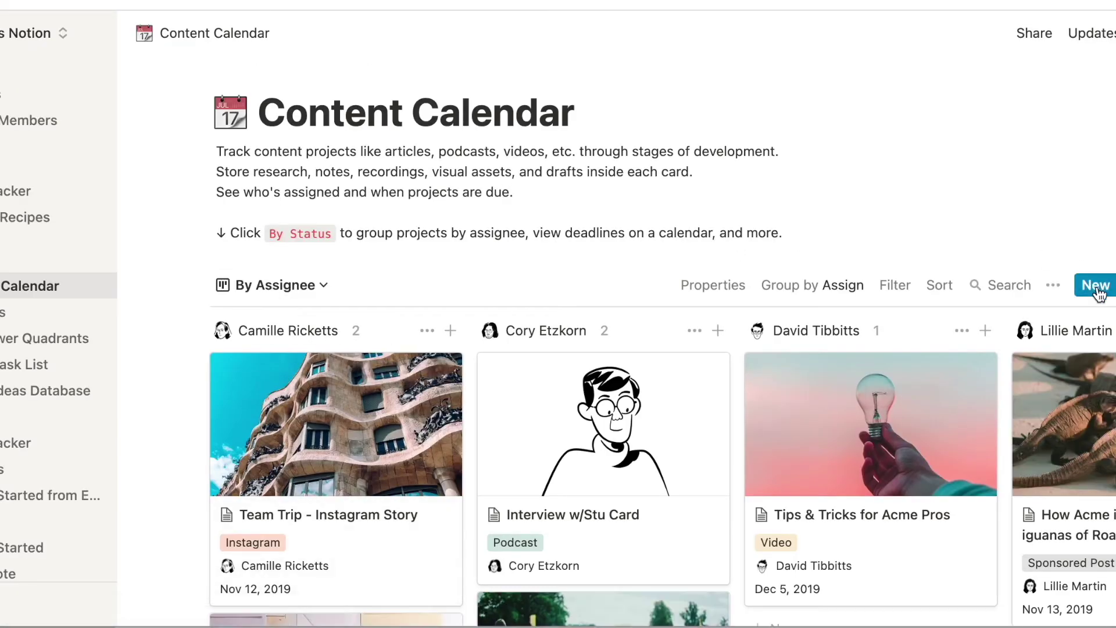
{"action": "left_click", "coordinate": [1093, 285]}
{"action": "type", "text": "The Wonderful Years"}
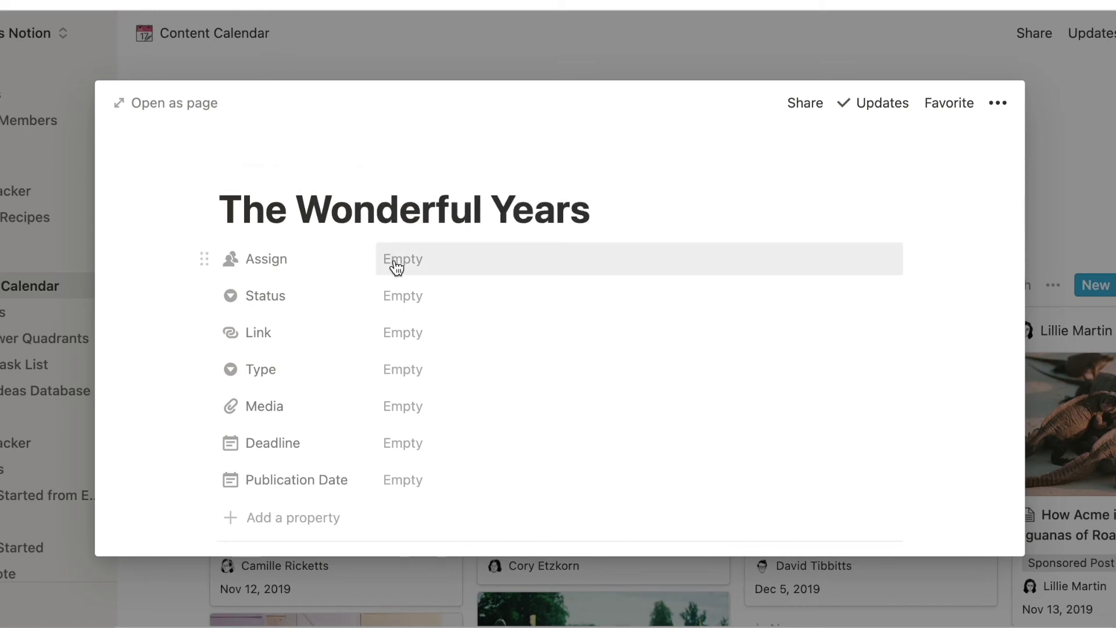
{"action": "type", "text": "ful Years"}
Assign the entry to the workspace user as a Podcast, deadline May 28, publishing Jun 4, 2021.
{"action": "left_click", "coordinate": [406, 260]}
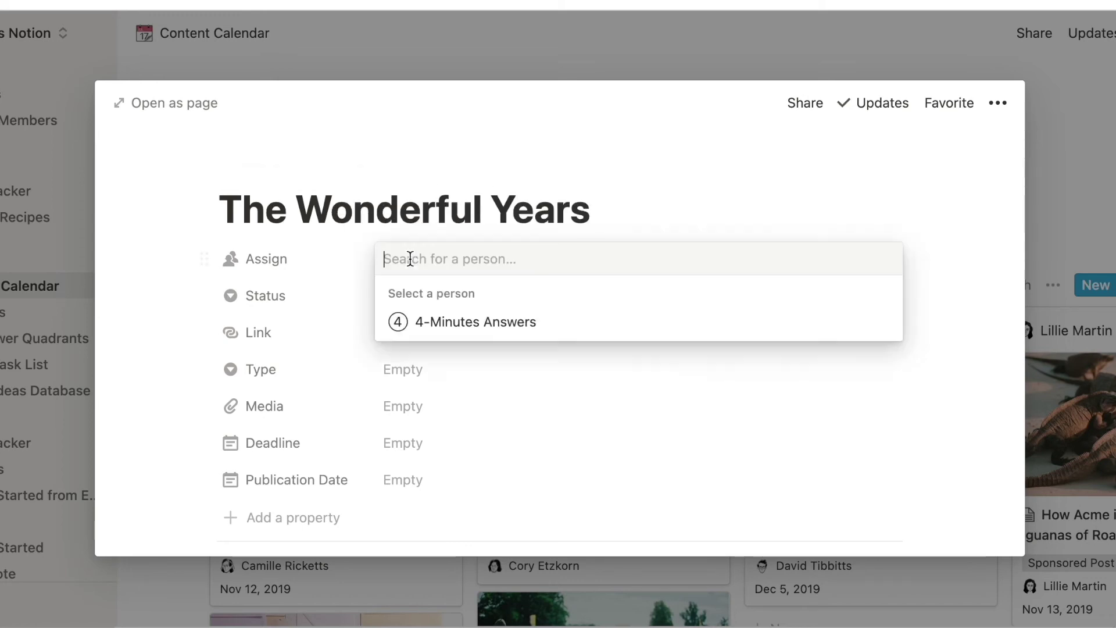
{"action": "left_click", "coordinate": [323, 309]}
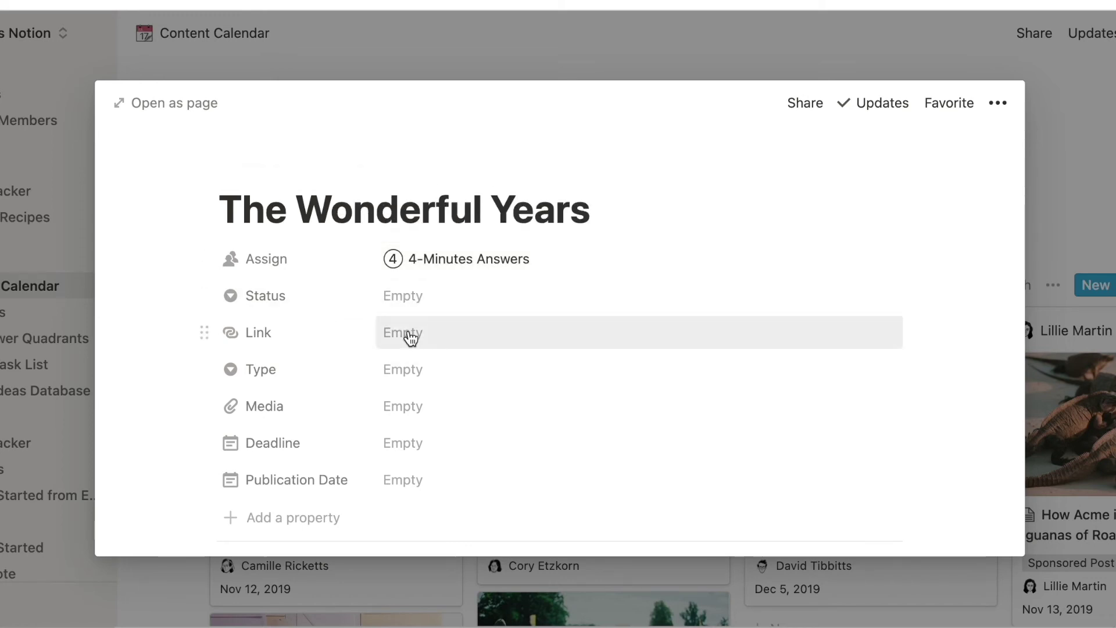
{"action": "left_click", "coordinate": [404, 370]}
{"action": "left_click", "coordinate": [440, 459]}
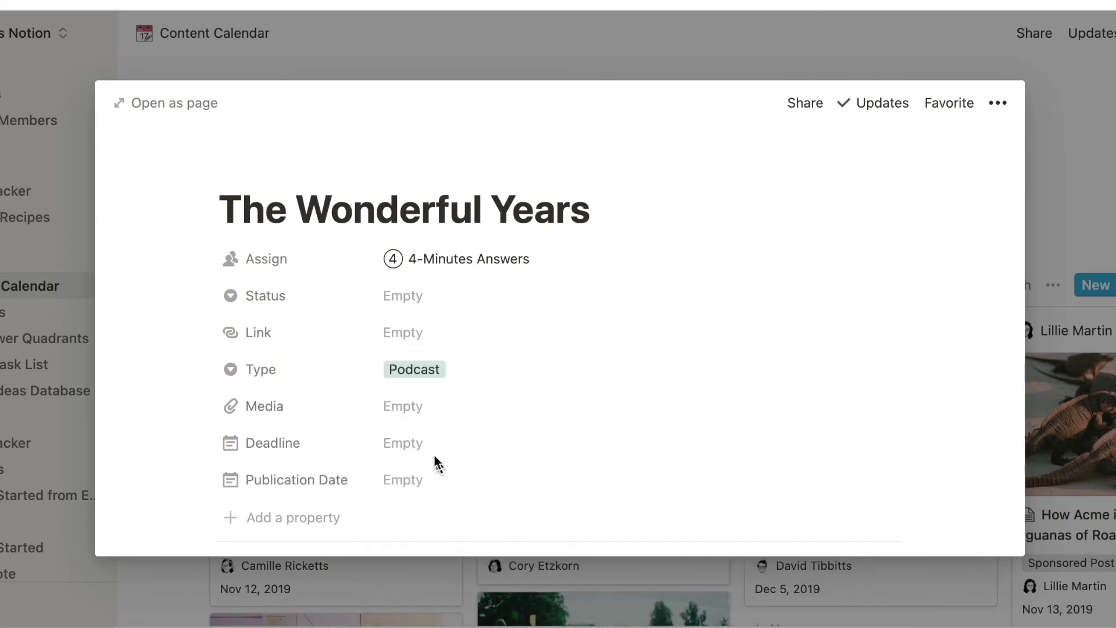
{"action": "left_click", "coordinate": [418, 447]}
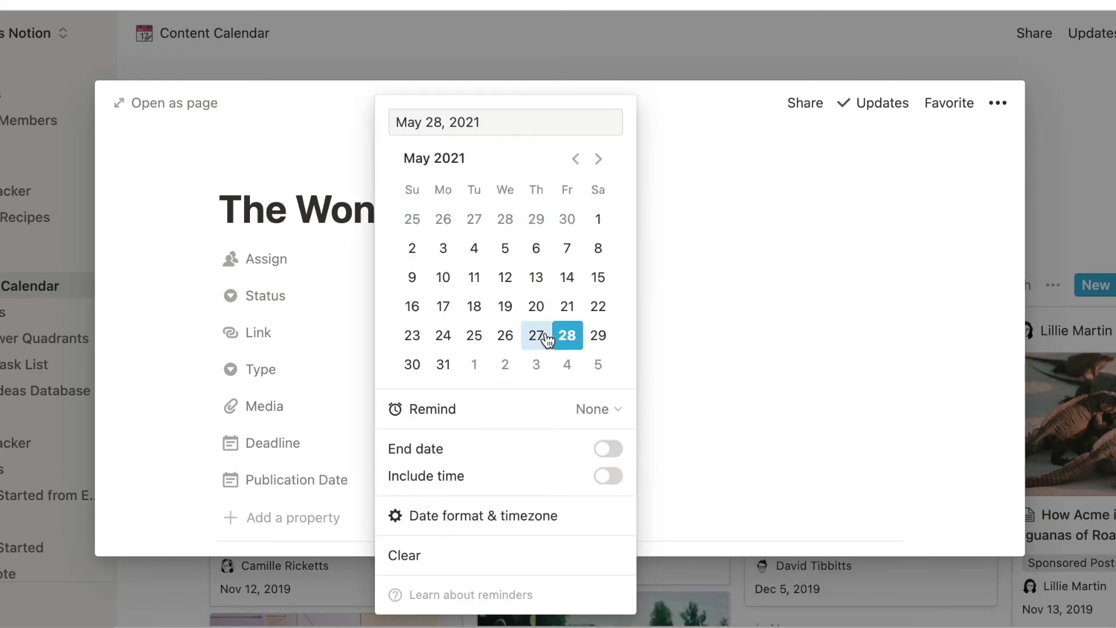
{"action": "left_click", "coordinate": [367, 483]}
{"action": "left_click", "coordinate": [415, 486]}
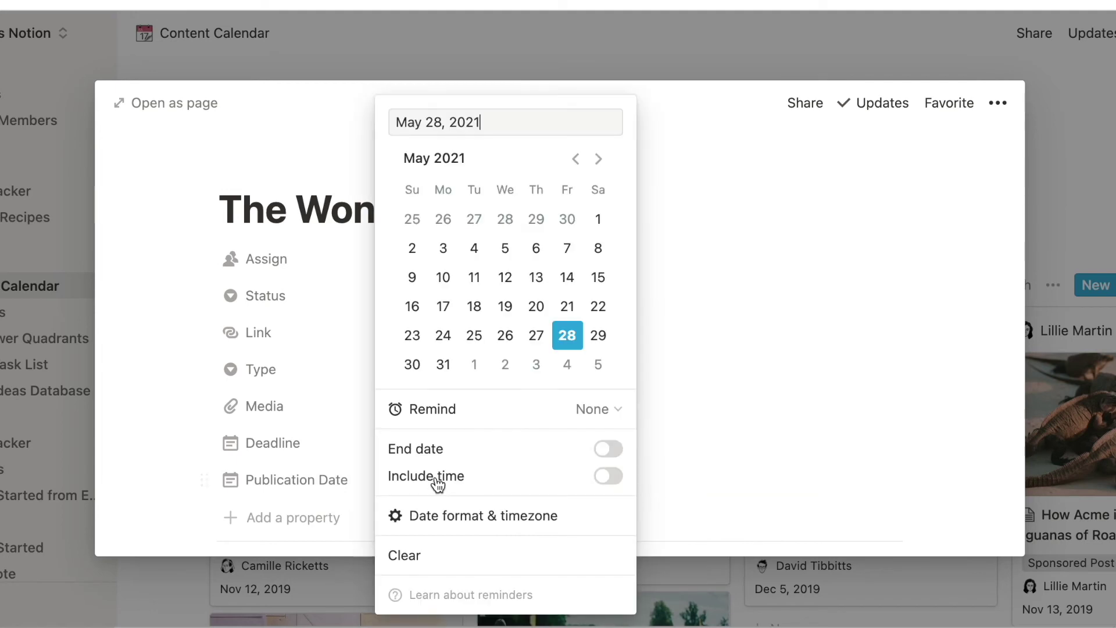
{"action": "left_click", "coordinate": [164, 434]}
{"action": "scroll", "coordinate": [164, 436], "scroll_direction": "down", "scroll_amount": 5}
{"action": "scroll", "coordinate": [163, 434], "scroll_direction": "down", "scroll_amount": 4}
{"action": "scroll", "coordinate": [164, 443], "scroll_direction": "down", "scroll_amount": 1}
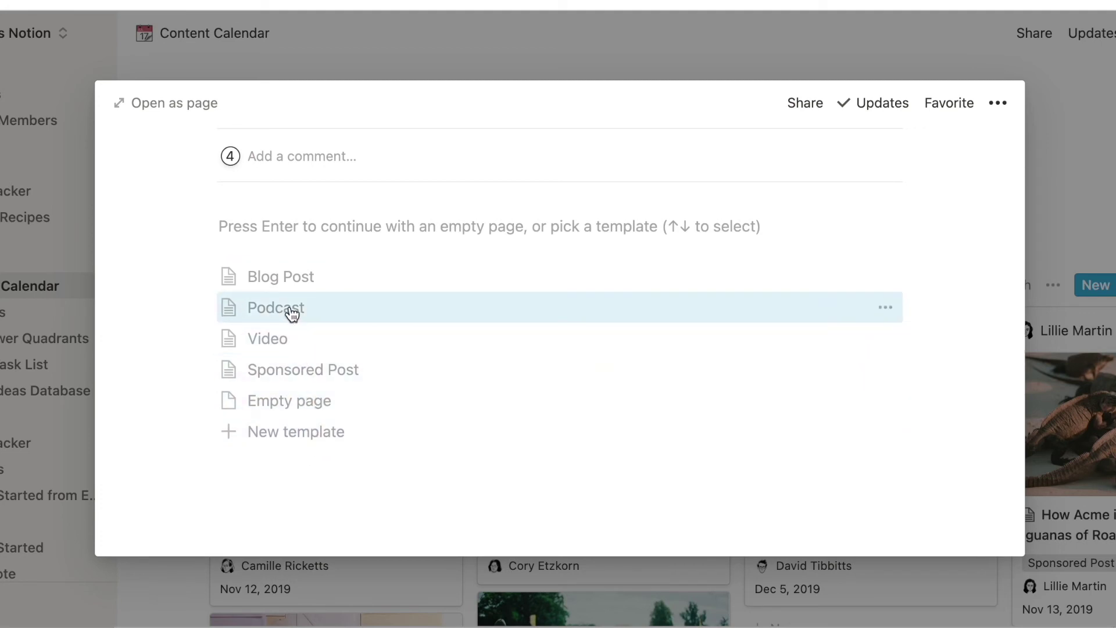
Apply the Podcast page template, close the entry, and list the Content Calendar views.
{"action": "left_click", "coordinate": [291, 312]}
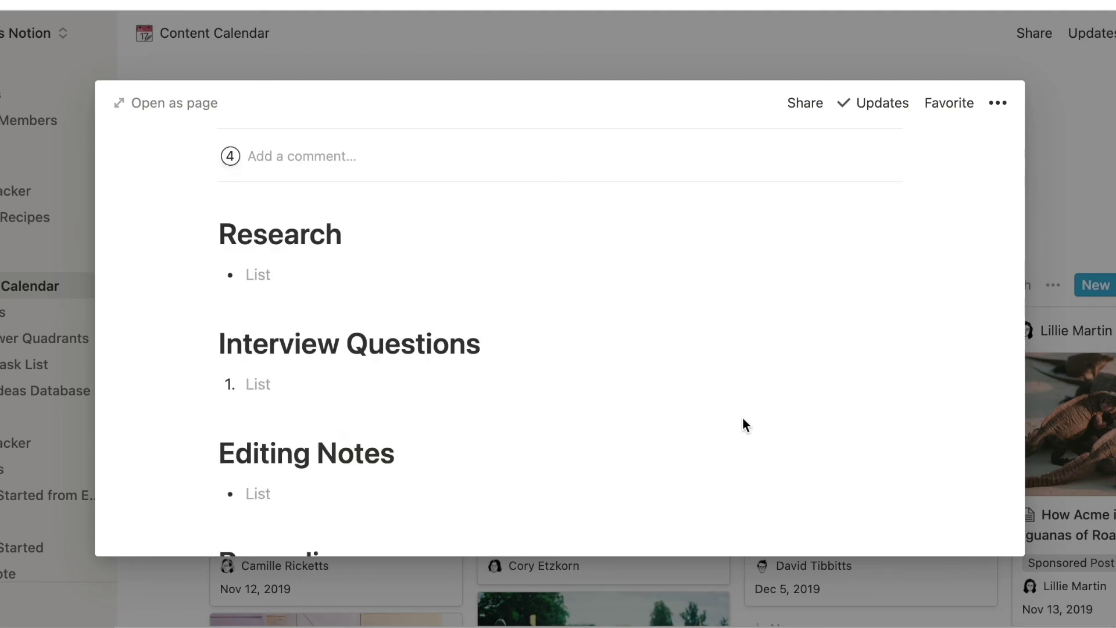
{"action": "scroll", "coordinate": [742, 418], "scroll_direction": "down", "scroll_amount": 3}
{"action": "scroll", "coordinate": [741, 419], "scroll_direction": "down", "scroll_amount": 2}
{"action": "key", "text": "Escape"}
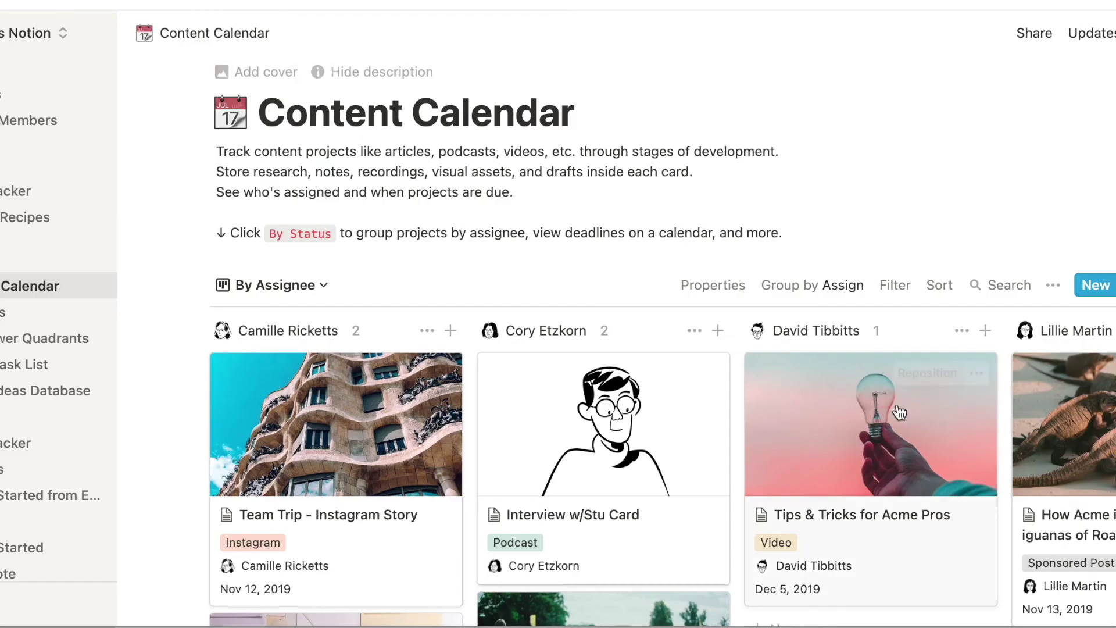
{"action": "left_click", "coordinate": [315, 288]}
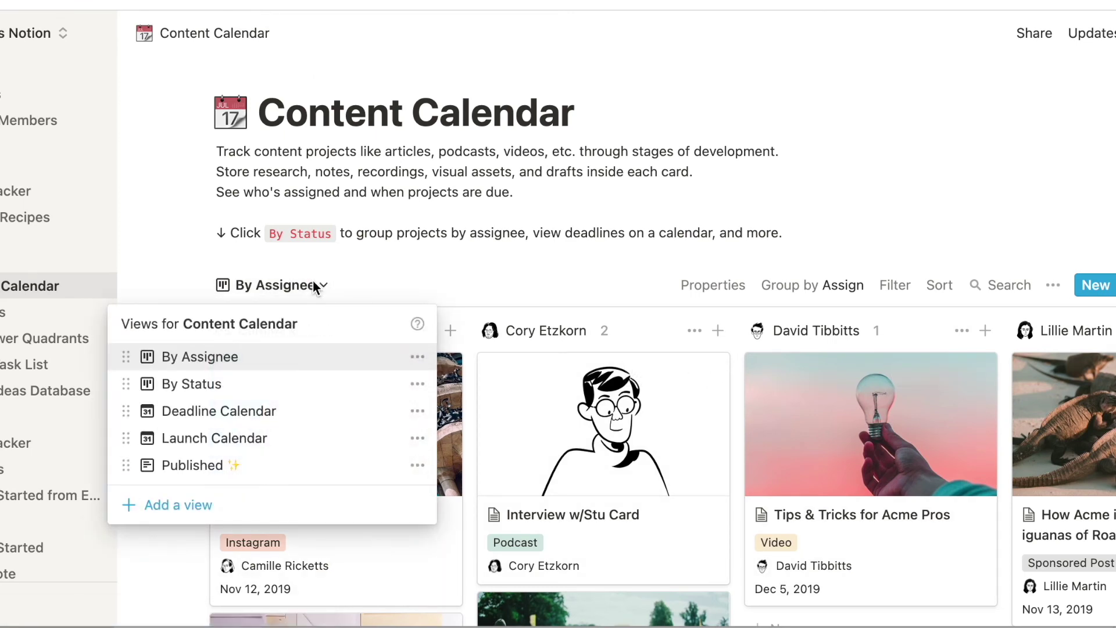
{"action": "left_click", "coordinate": [248, 411]}
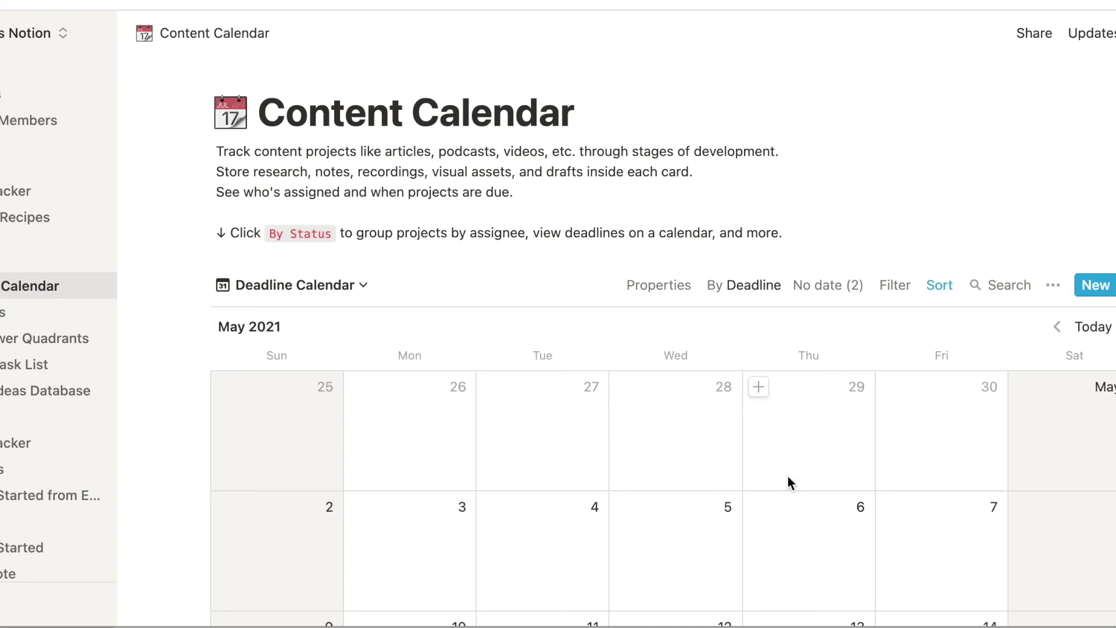
{"action": "scroll", "coordinate": [788, 478], "scroll_direction": "down", "scroll_amount": 5}
{"action": "scroll", "coordinate": [787, 480], "scroll_direction": "down", "scroll_amount": 4}
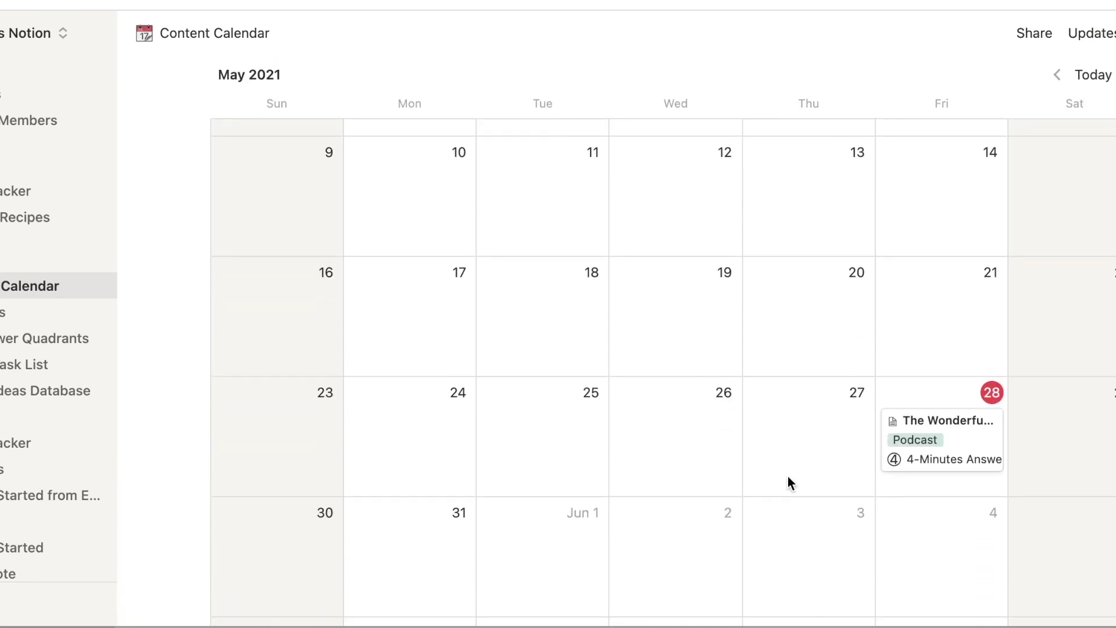
{"action": "left_click", "coordinate": [955, 460]}
{"action": "scroll", "coordinate": [949, 431], "scroll_direction": "down", "scroll_amount": 3}
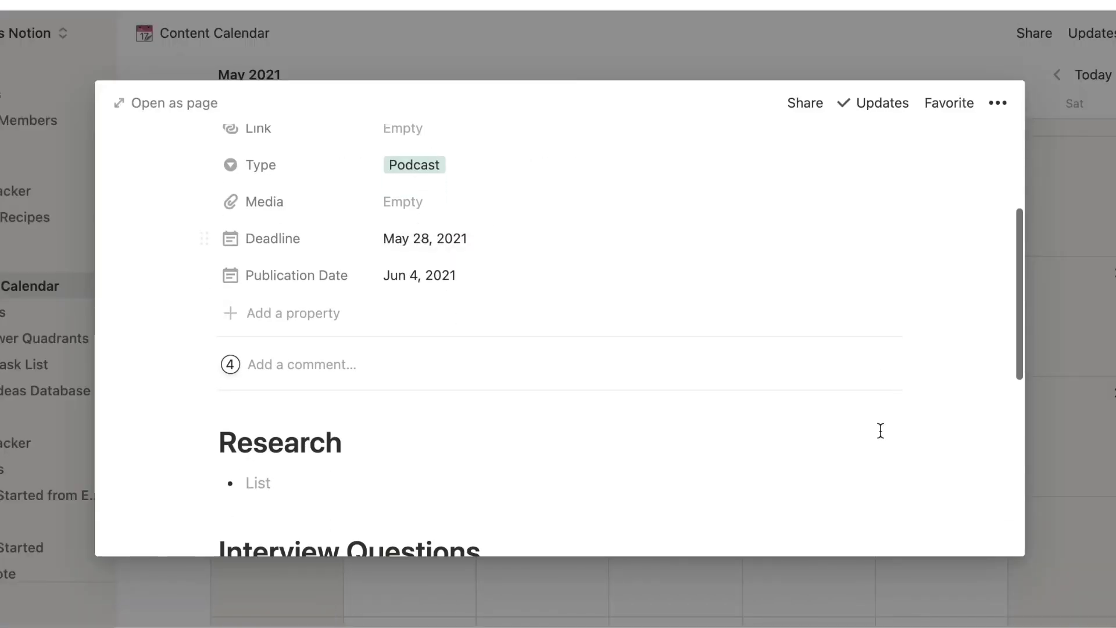
{"action": "scroll", "coordinate": [880, 432], "scroll_direction": "up", "scroll_amount": 3}
{"action": "left_click", "coordinate": [674, 45]}
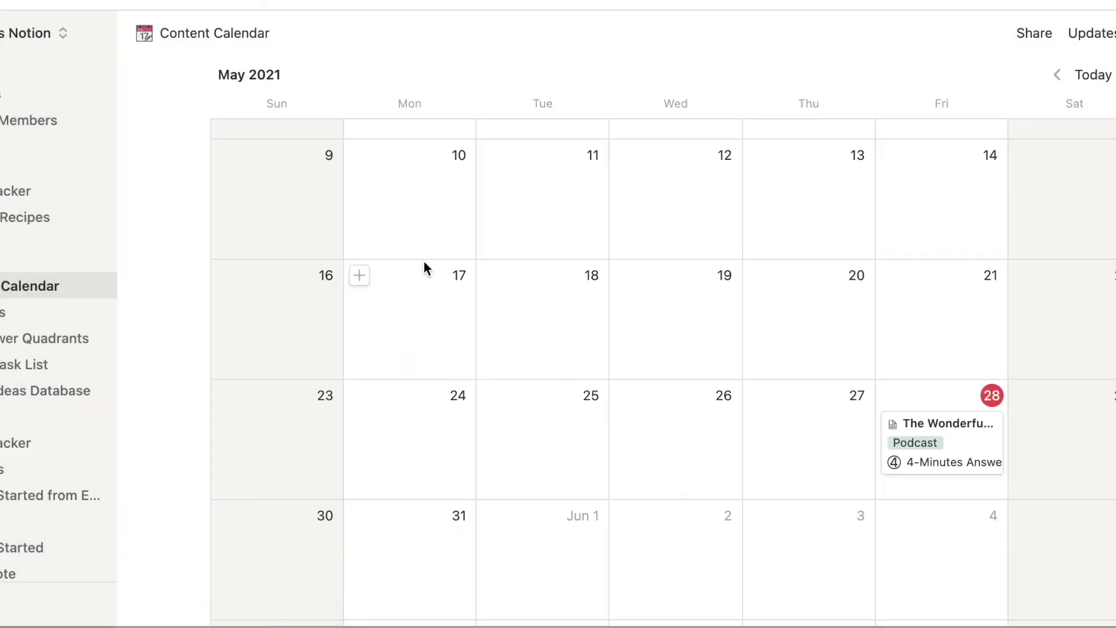
{"action": "scroll", "coordinate": [425, 262], "scroll_direction": "up", "scroll_amount": 5}
{"action": "left_click", "coordinate": [359, 287]}
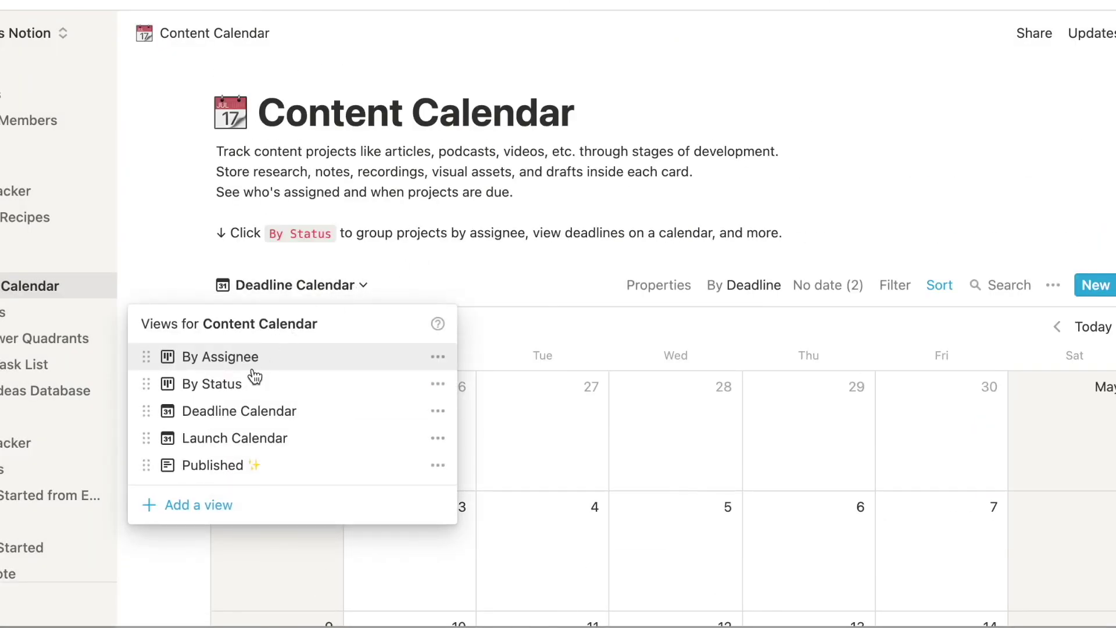
{"action": "left_click", "coordinate": [220, 357]}
{"action": "scroll", "coordinate": [568, 457], "scroll_direction": "down", "scroll_amount": 1}
{"action": "scroll", "coordinate": [564, 456], "scroll_direction": "down", "scroll_amount": 4}
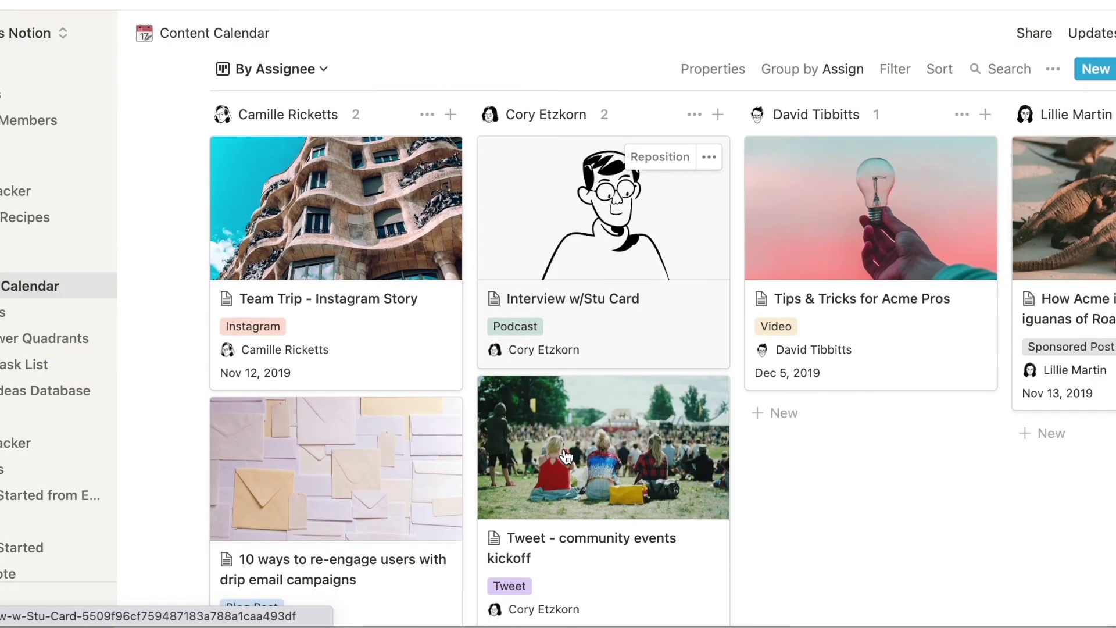
{"action": "scroll", "coordinate": [565, 456], "scroll_direction": "down", "scroll_amount": 1}
{"action": "scroll", "coordinate": [566, 456], "scroll_direction": "down", "scroll_amount": 2}
{"action": "scroll", "coordinate": [565, 455], "scroll_direction": "up", "scroll_amount": 5}
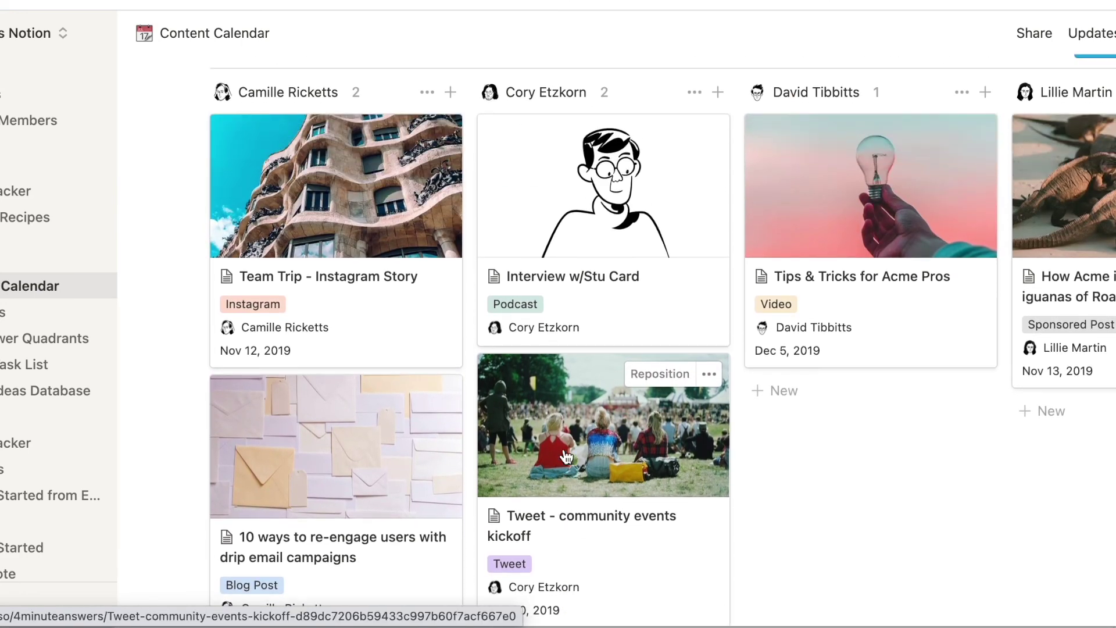